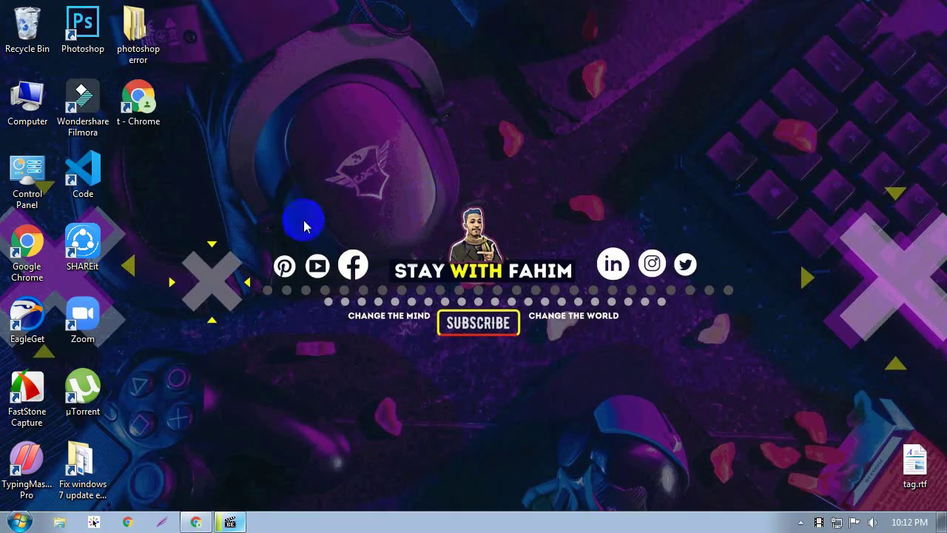
- Launch Photoshop CS6 from the desktop shortcut; it shows the 'Selected font failed' error
left_click(88, 49)
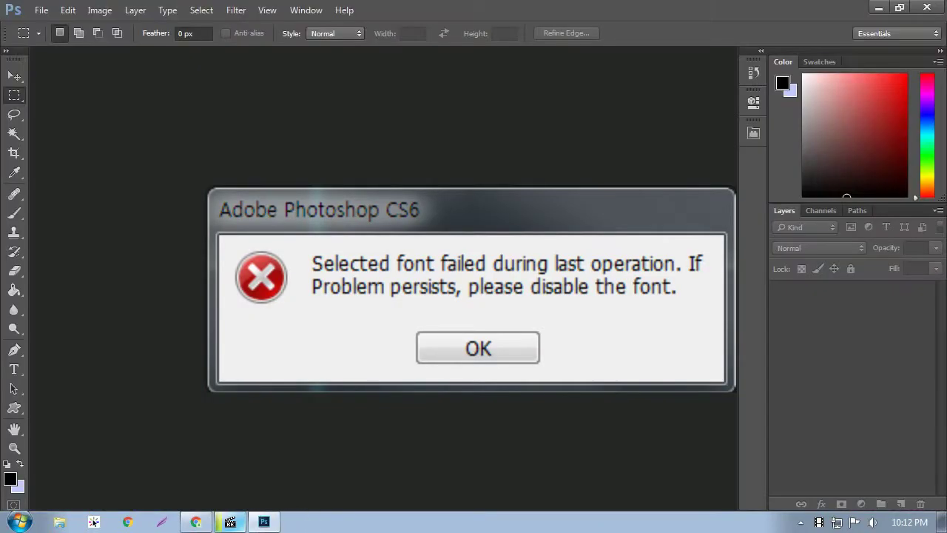
- Open girl-1793733_1920.jpg in Photoshop, then minimize Photoshop back to the desktop
left_click(41, 9)
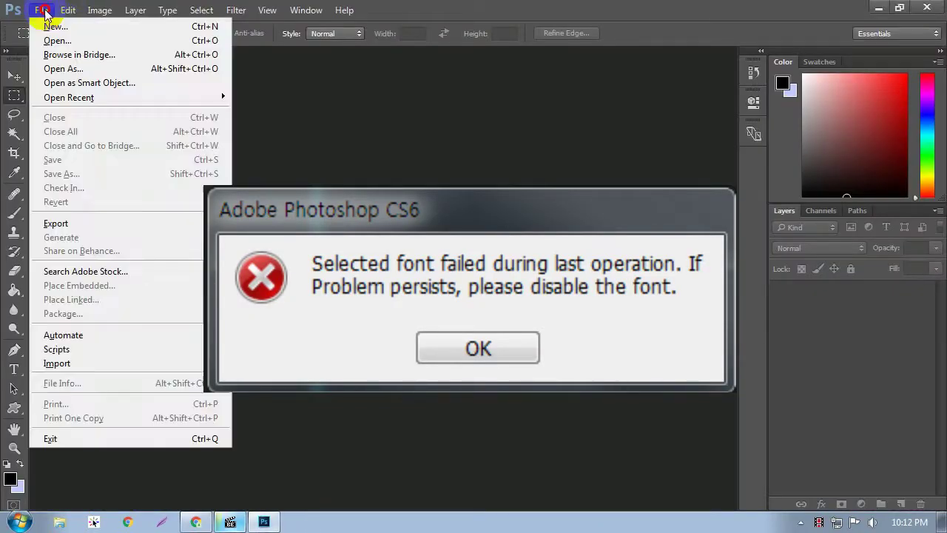
left_click(77, 41)
left_click(353, 219)
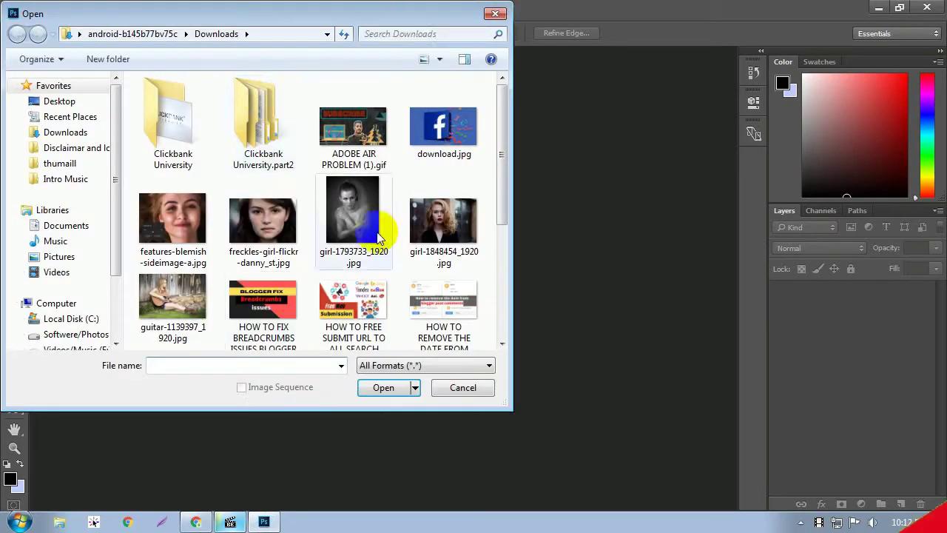
double_click(353, 218)
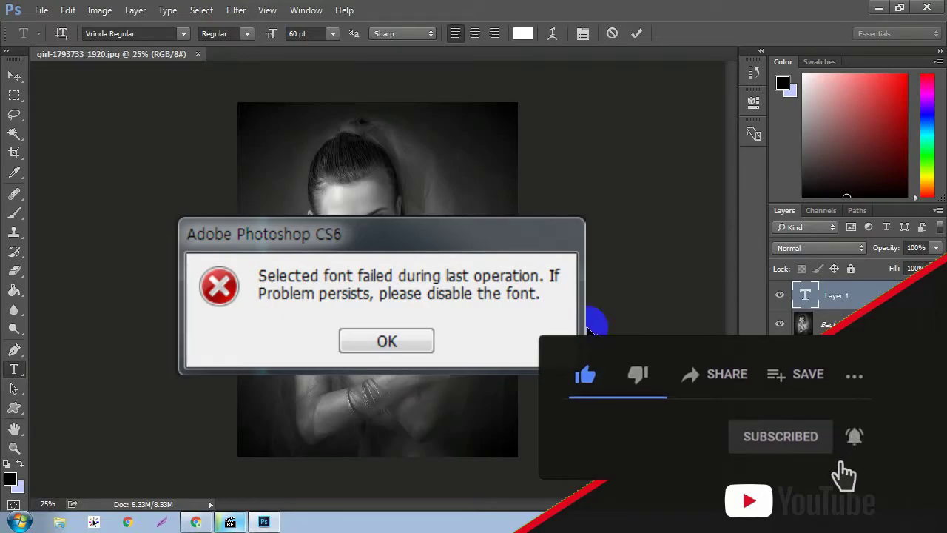
left_click(881, 8)
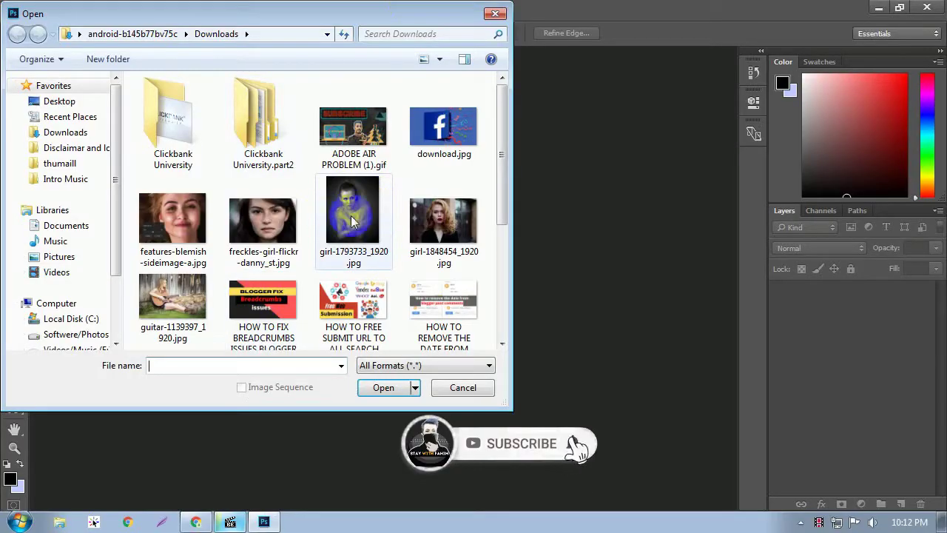
double_click(351, 217)
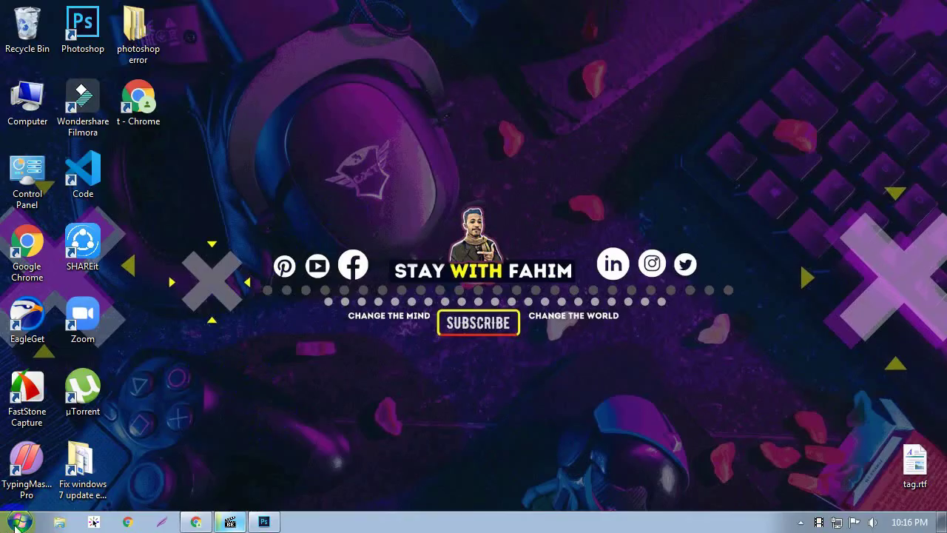
- Open the C:\Windows\Temp folder by running 'temp' from the Run dialog
left_click(19, 523)
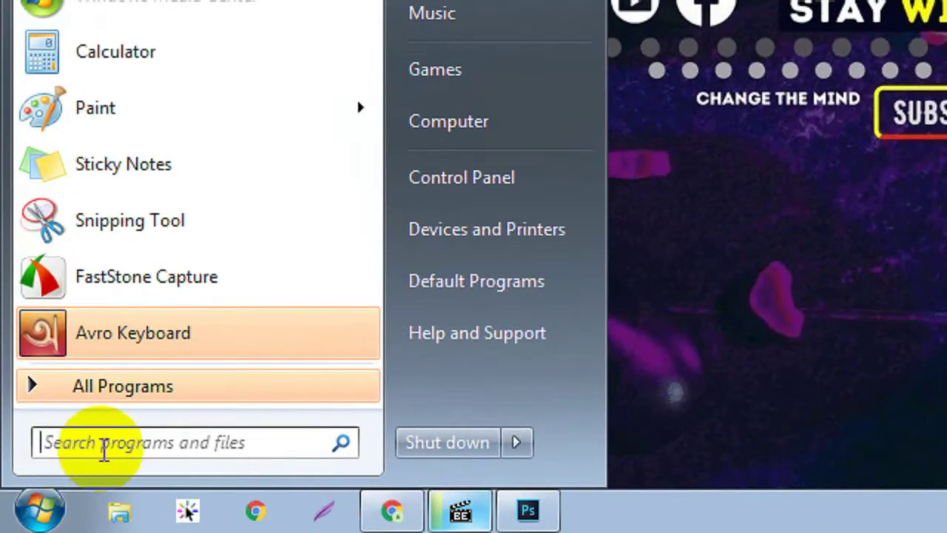
left_click(52, 490)
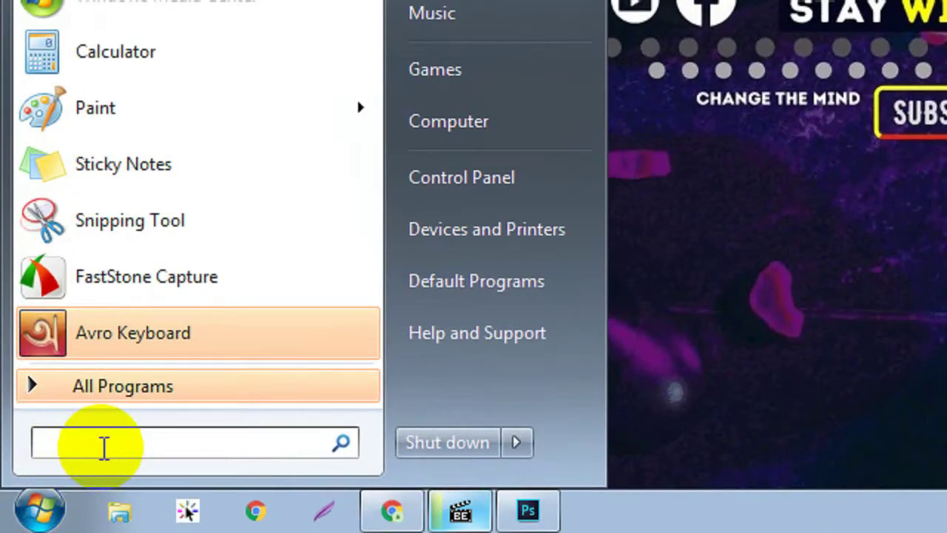
type("r")
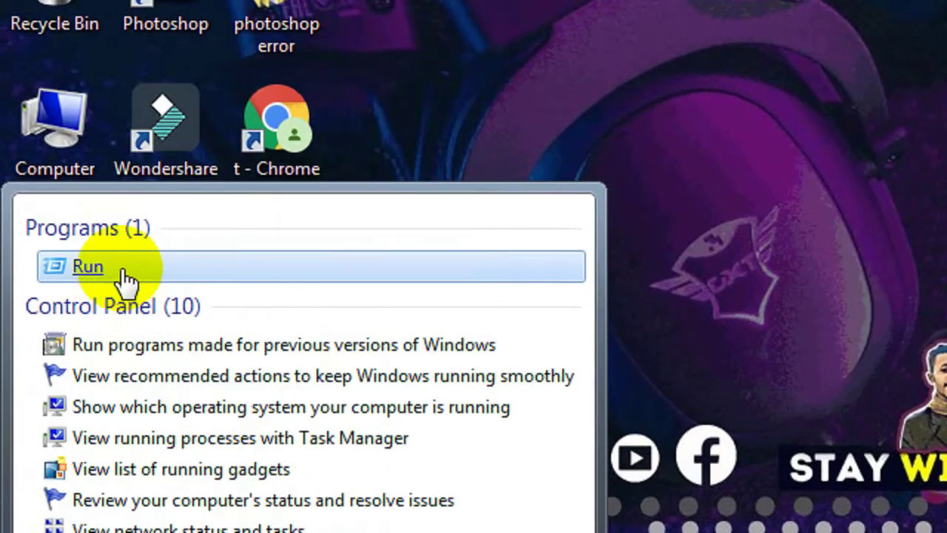
left_click(126, 279)
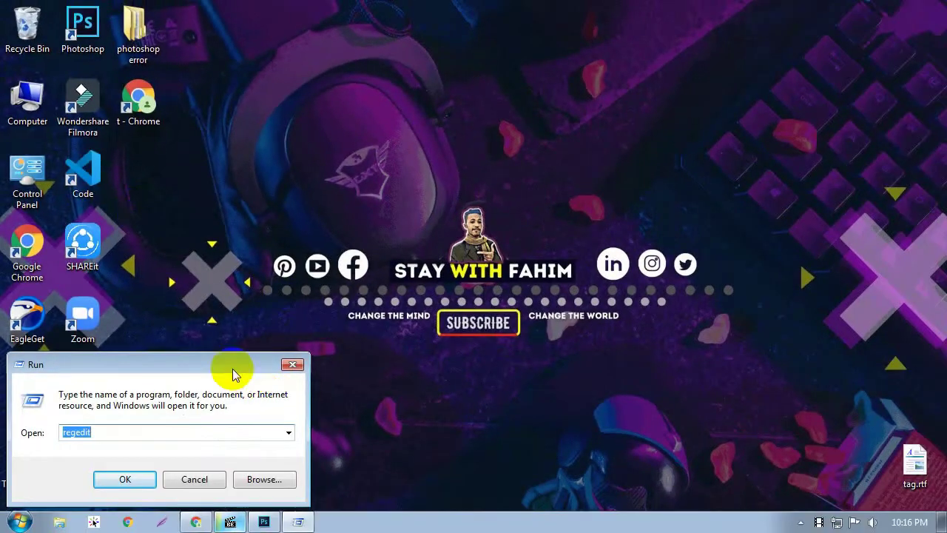
left_click_drag(237, 374, 577, 194)
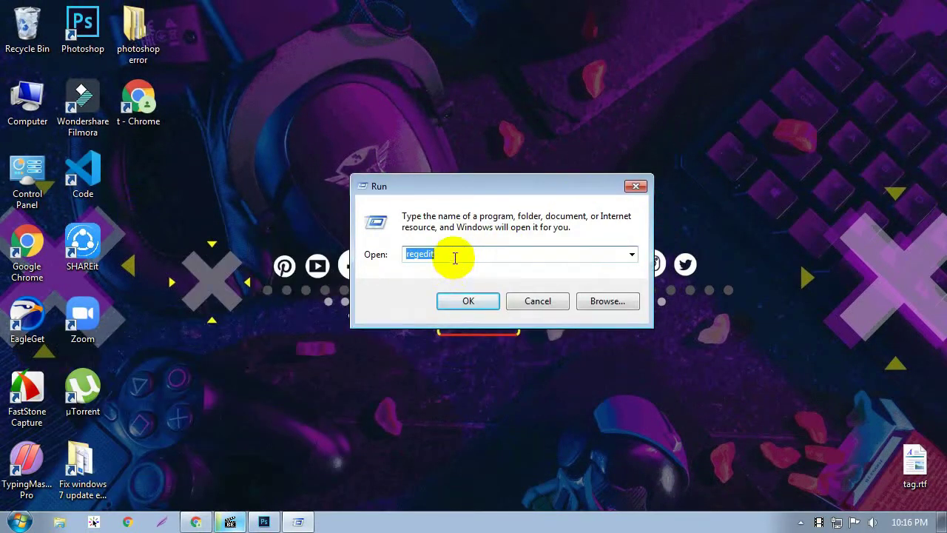
key("BackSpace")
type("t")
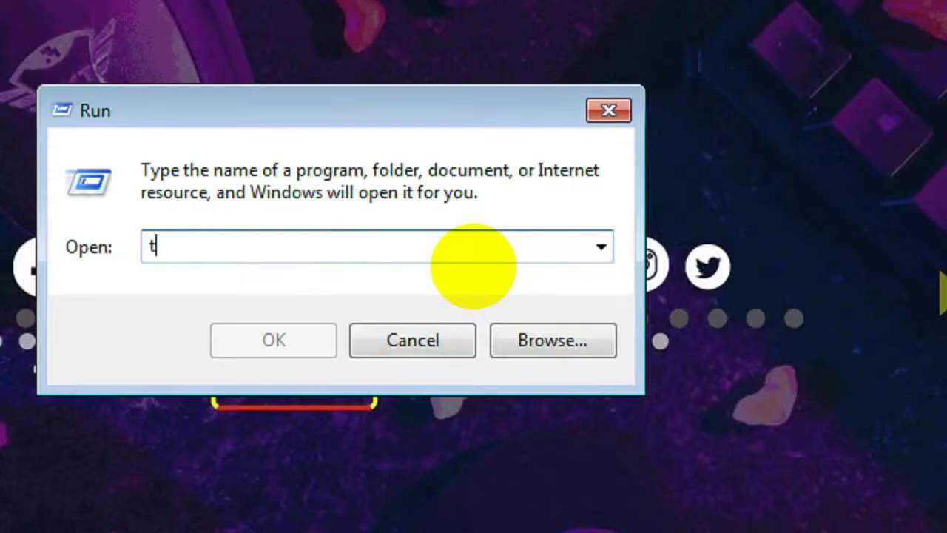
type("emp")
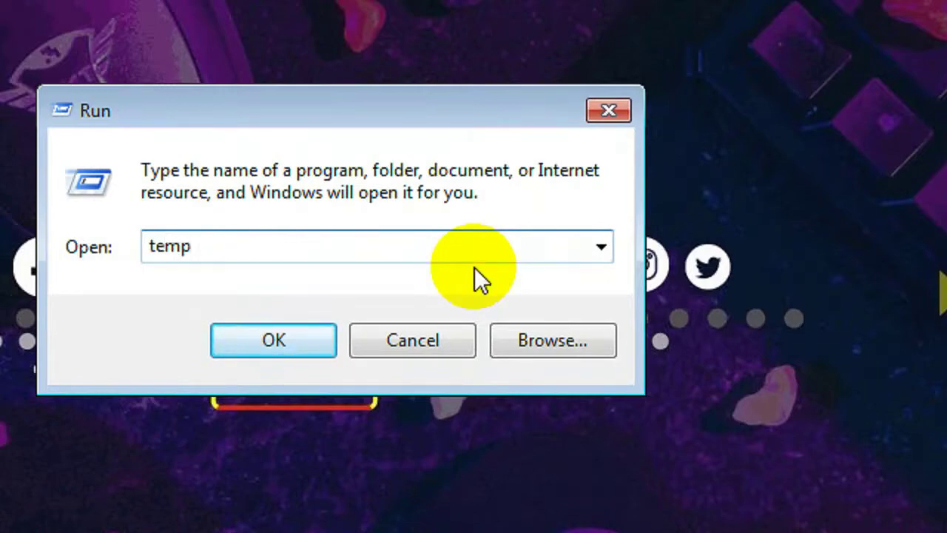
key("Return")
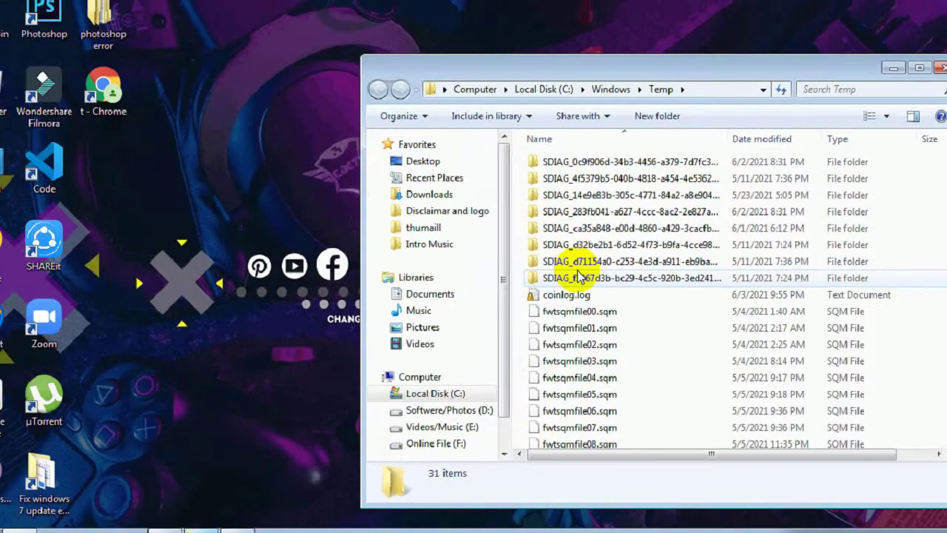
- Delete all 31 items in the Windows Temp folder and close the window
left_click(601, 286)
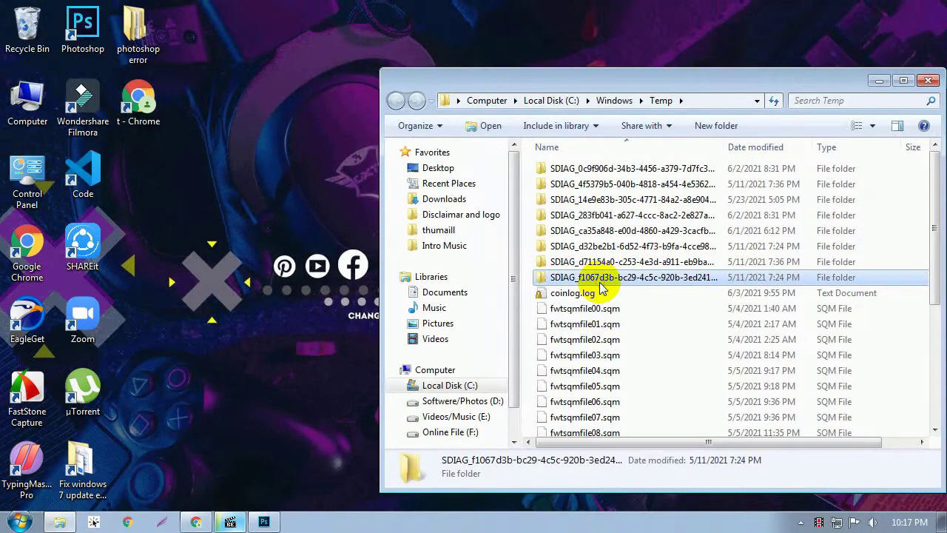
key("ctrl+a")
right_click(603, 250)
left_click(632, 372)
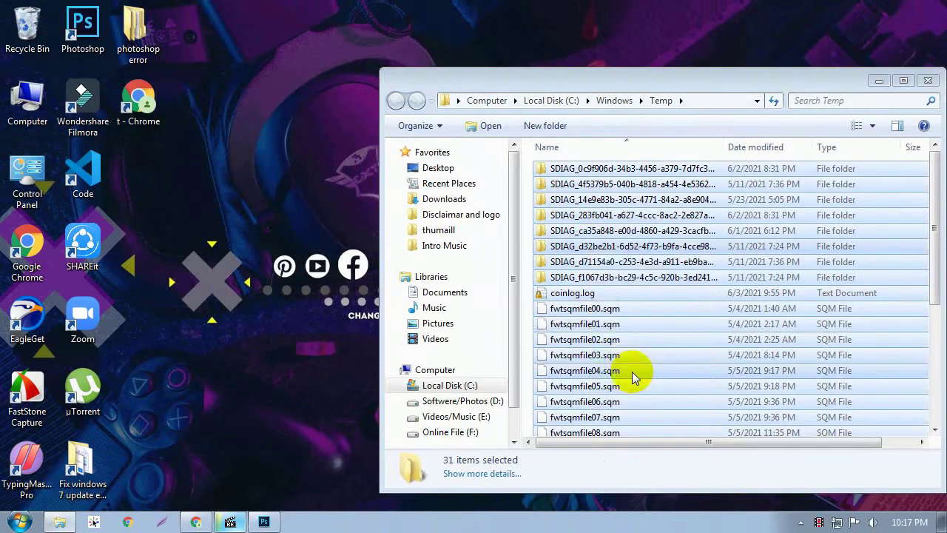
left_click(540, 276)
left_click(928, 83)
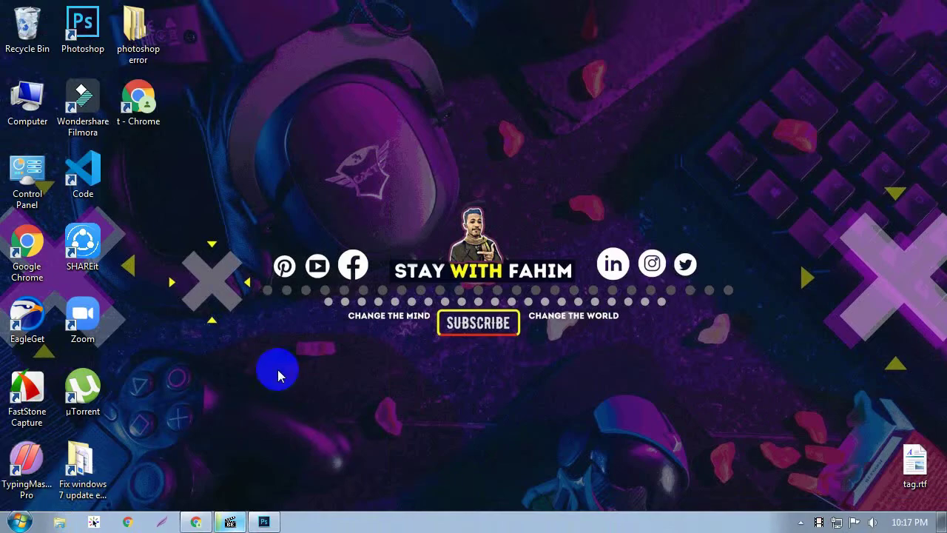
- Open the user Temp folder by running '%temp%' from the Run dialog
key("super+r")
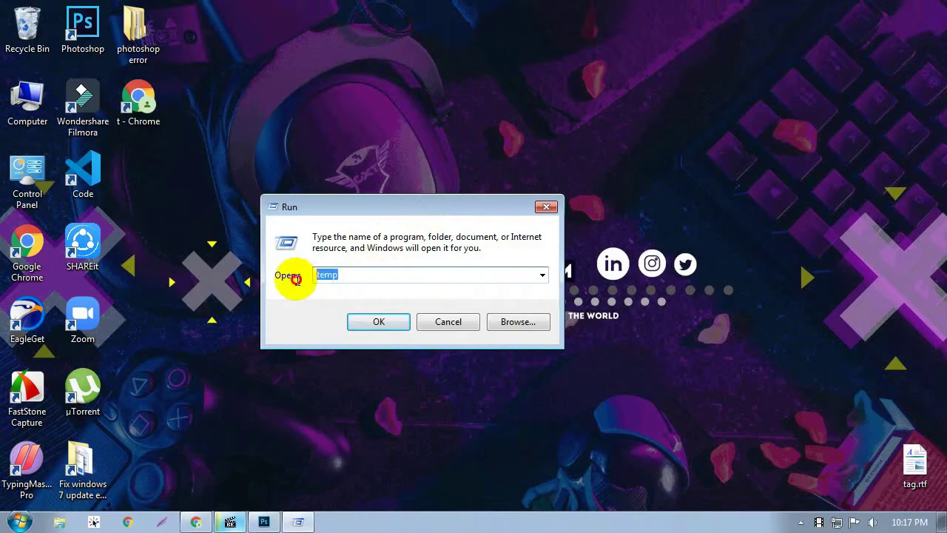
left_click(341, 277)
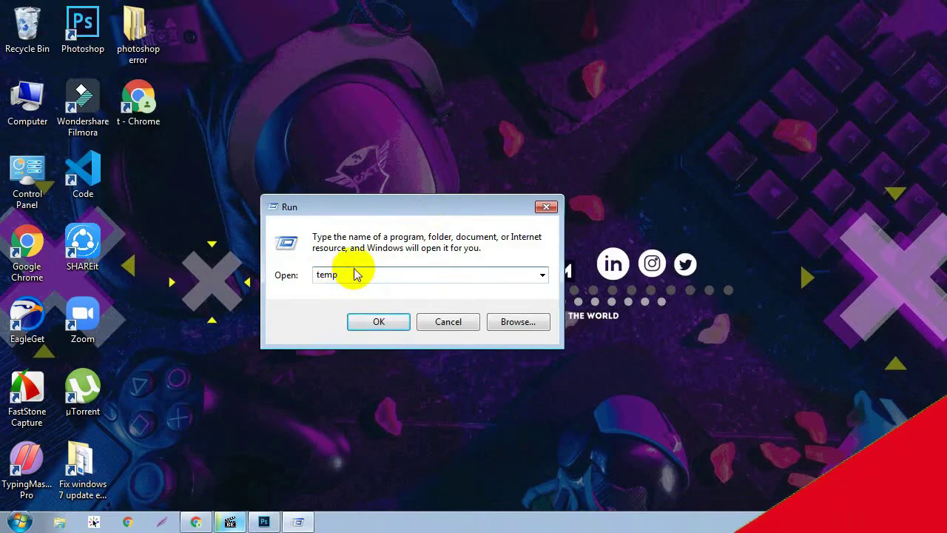
type("%")
key("Home")
type("%")
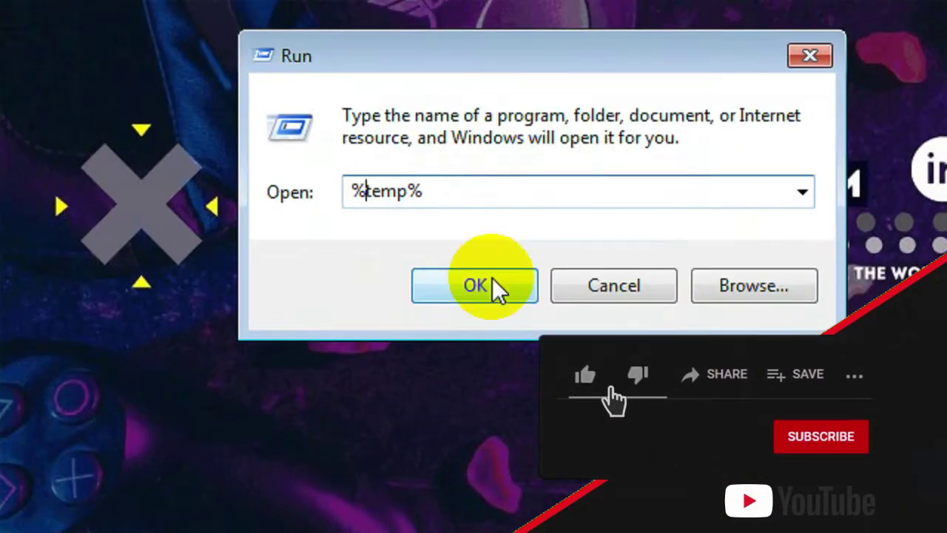
left_click(492, 287)
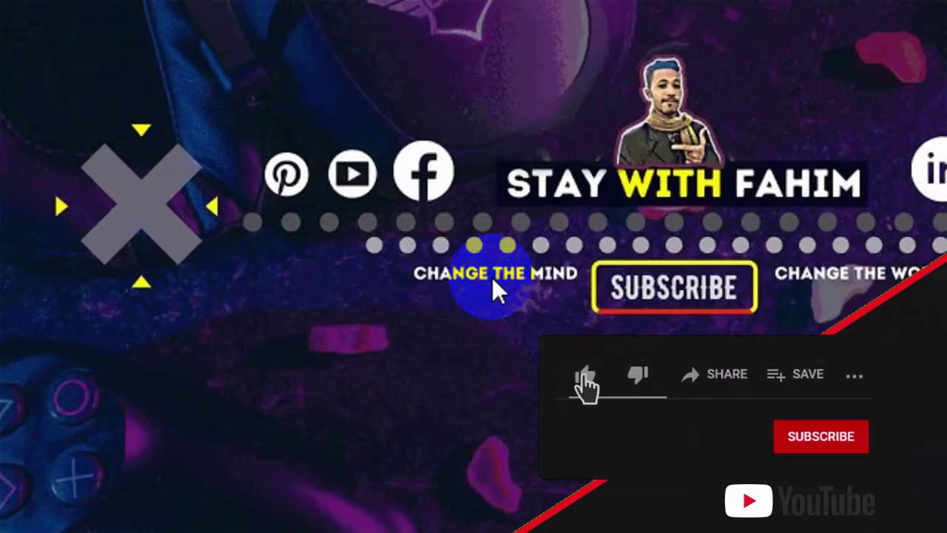
- Select all 170 items in %temp% and move them to the Recycle Bin
left_click(558, 253)
key("ctrl+a")
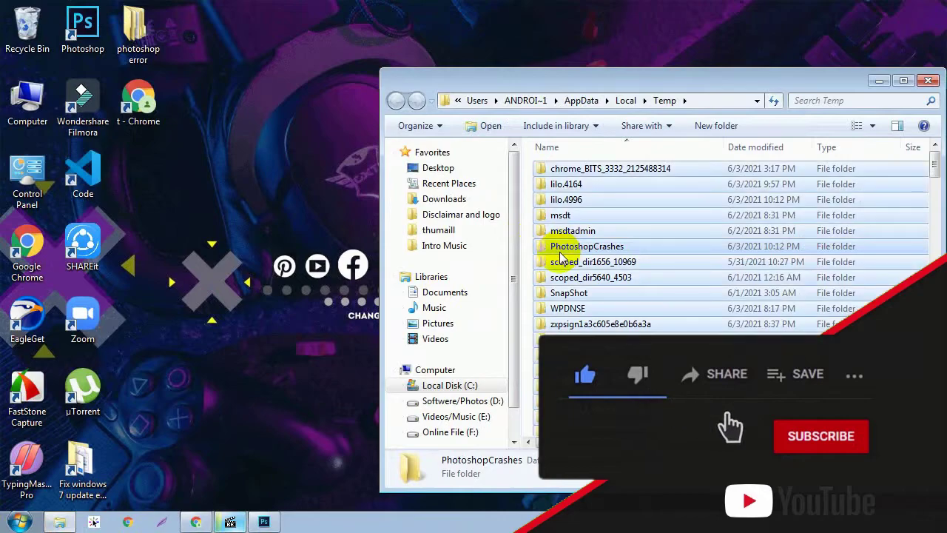
right_click(566, 222)
key("Escape")
key("Delete")
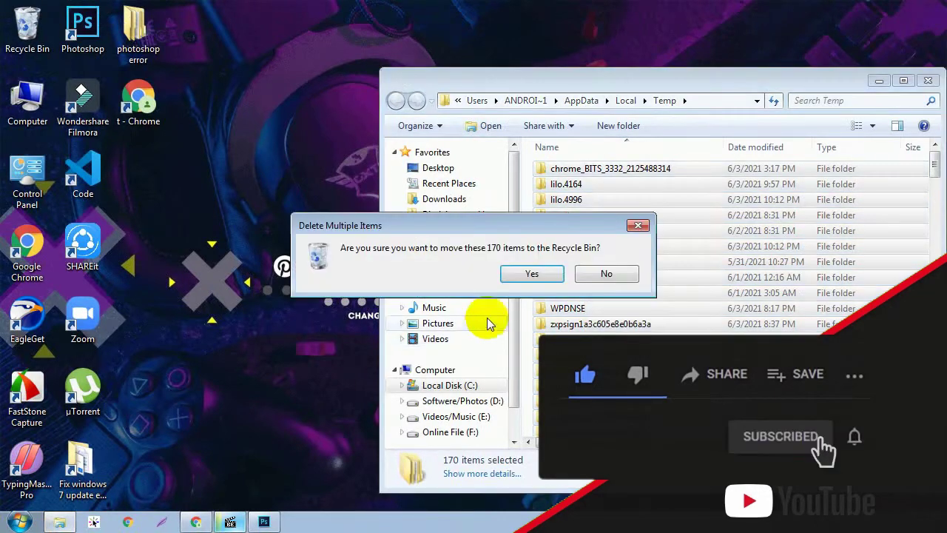
left_click(544, 271)
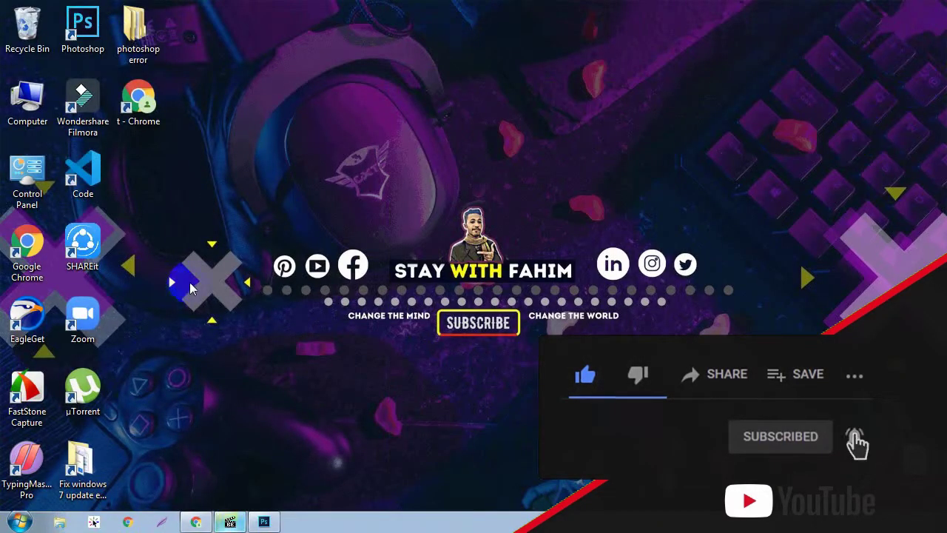
- Open the Prefetch folder via Run 'prefetch', granting permission to access it
key("super+r")
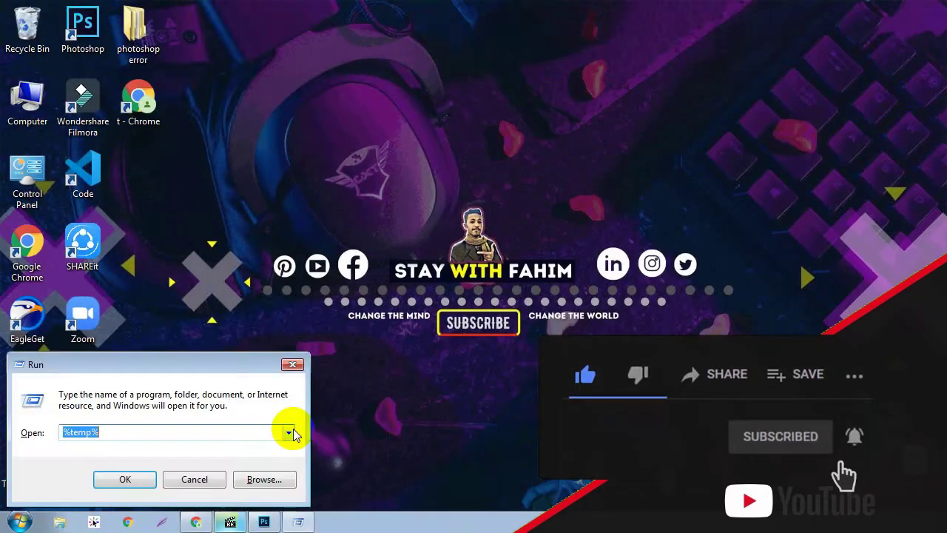
left_click_drag(205, 372, 421, 285)
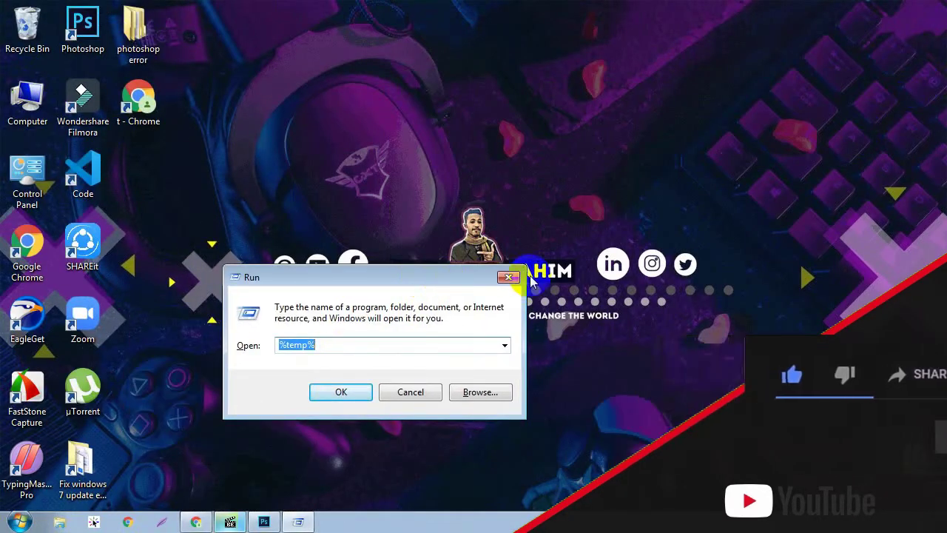
type("pre")
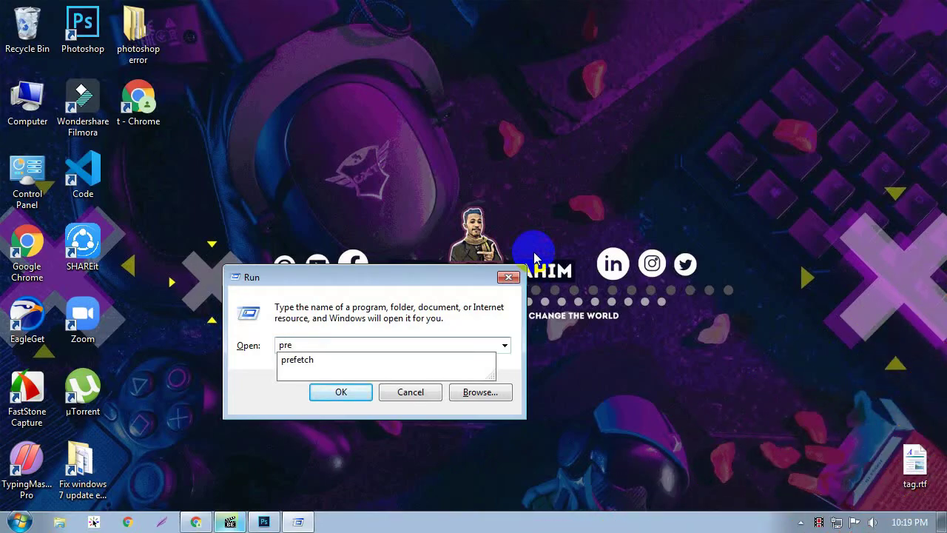
type("fetc")
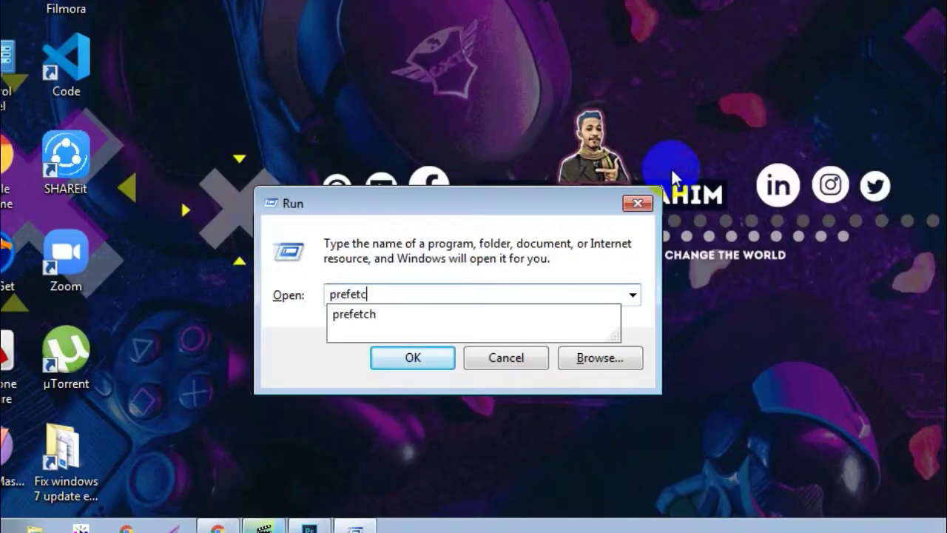
type("h")
key("Return")
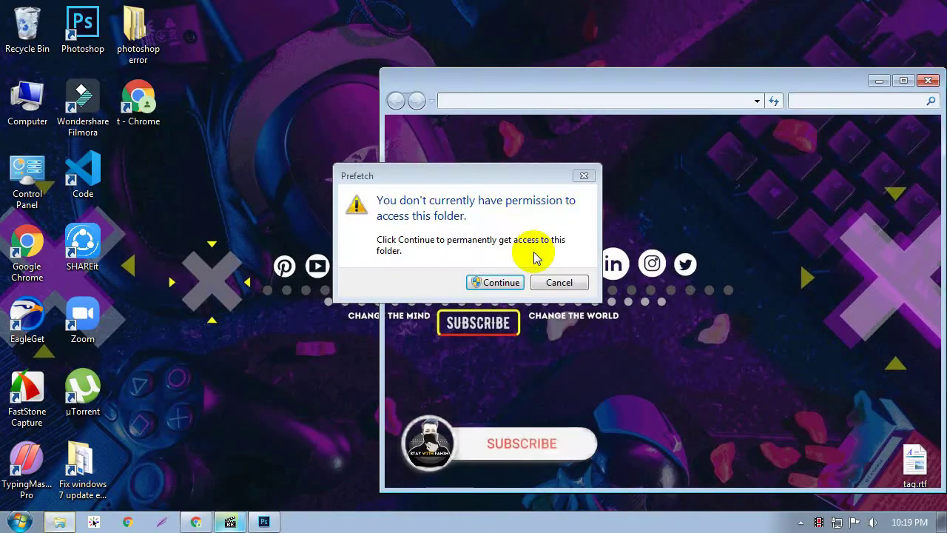
left_click(501, 282)
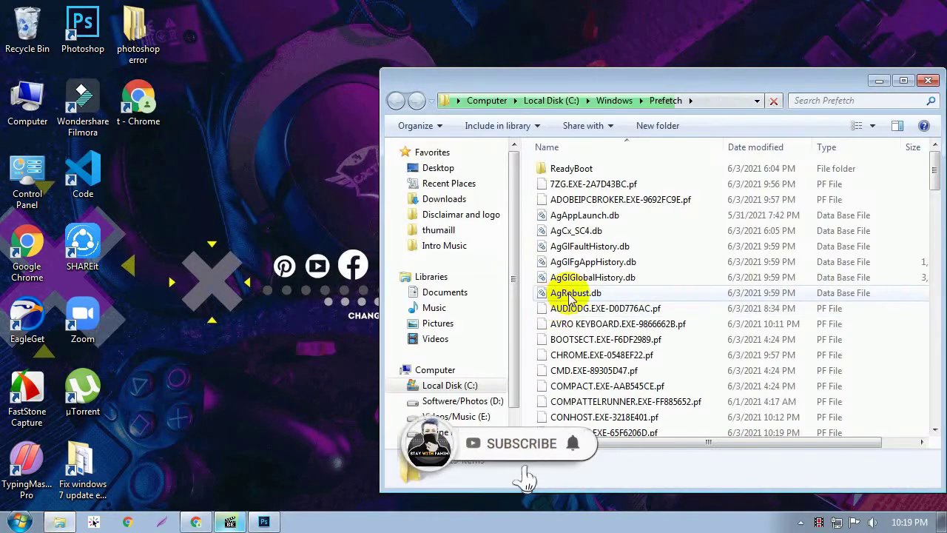
- Delete the 119 Prefetch items to the Recycle Bin and close the window
right_click(568, 243)
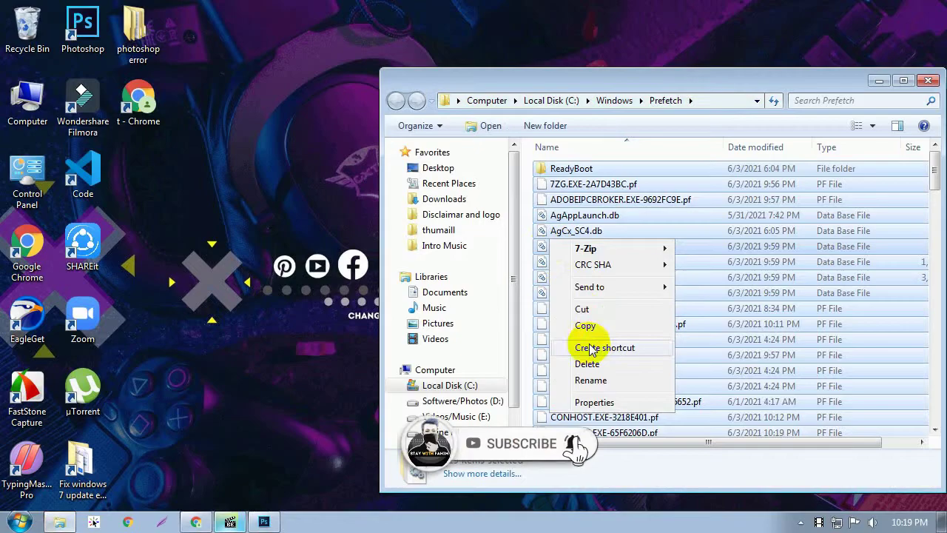
left_click(611, 366)
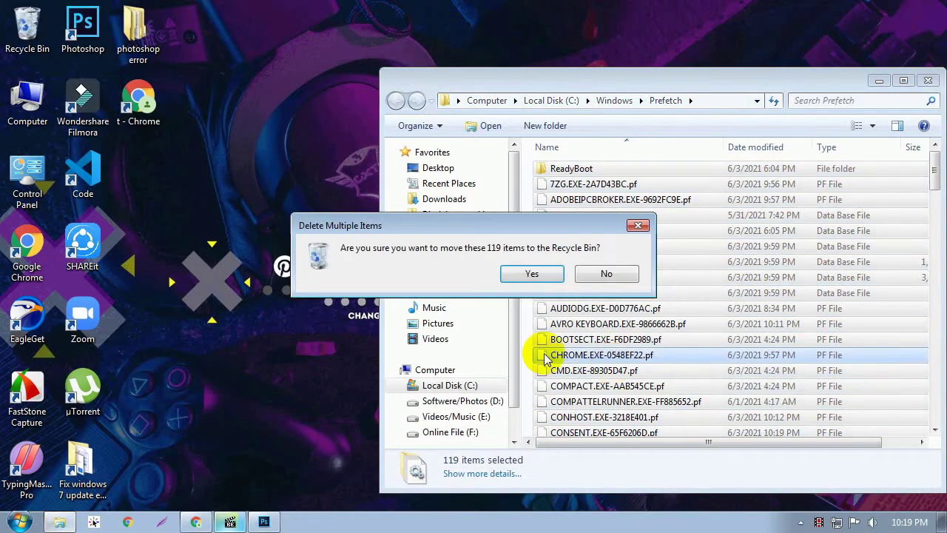
left_click(522, 276)
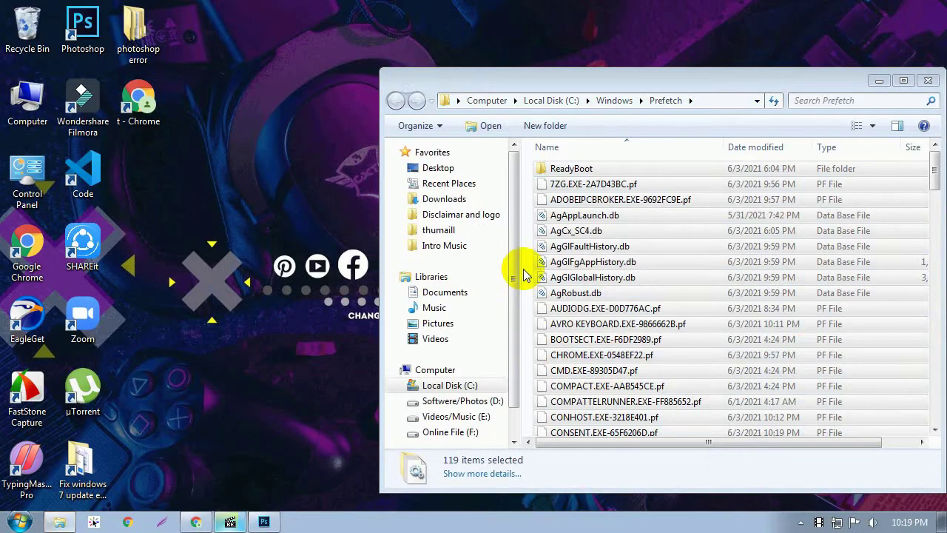
left_click(927, 81)
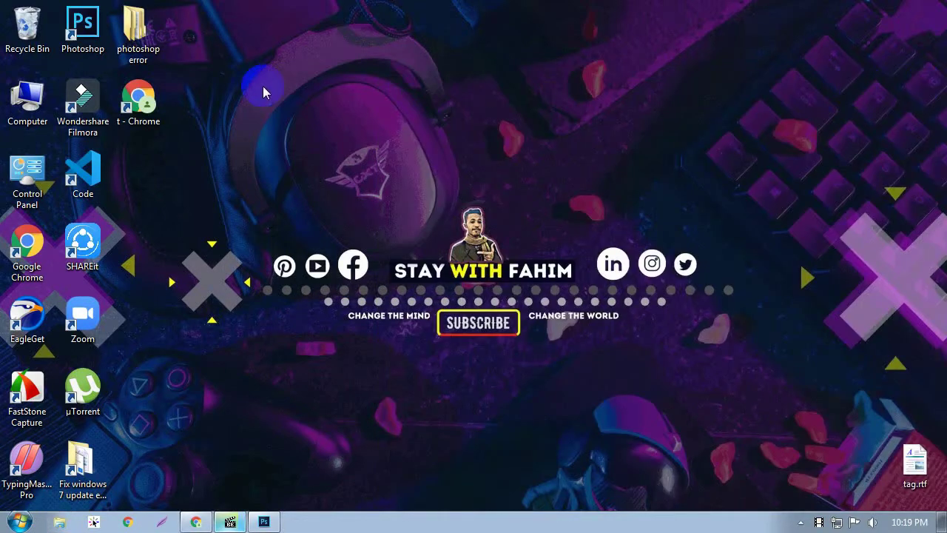
- Browse Computer > Local Disk (C:) > Users and open the user's profile folder
double_click(23, 103)
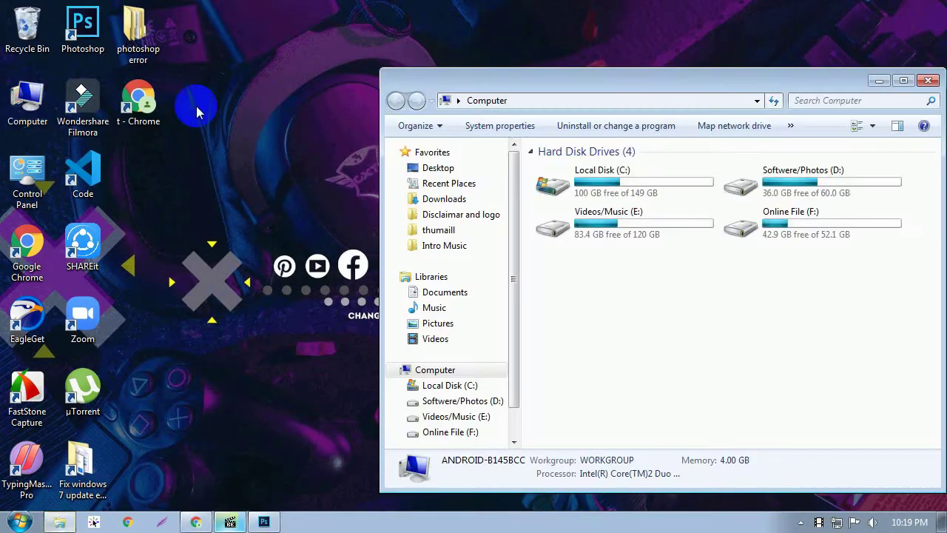
left_click_drag(603, 79, 434, 59)
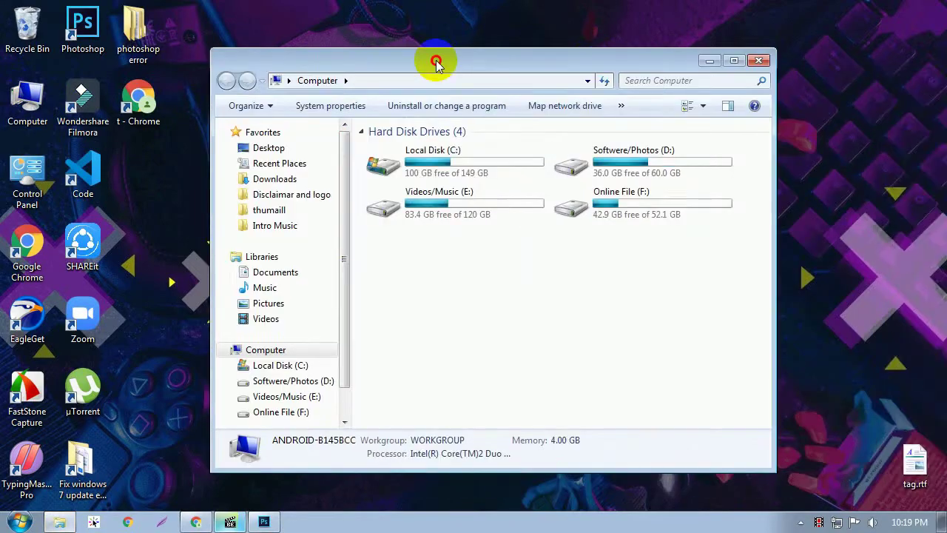
double_click(419, 157)
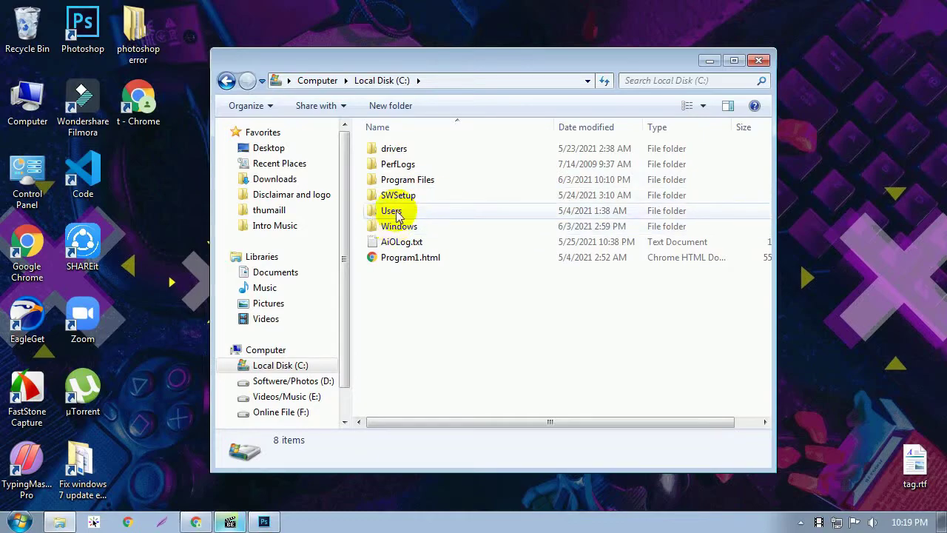
double_click(392, 211)
left_click(418, 151)
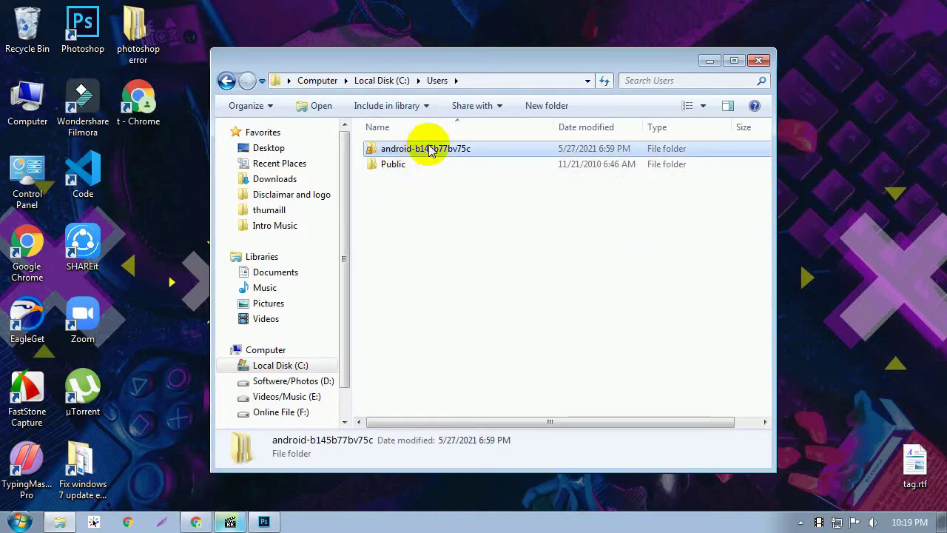
double_click(431, 149)
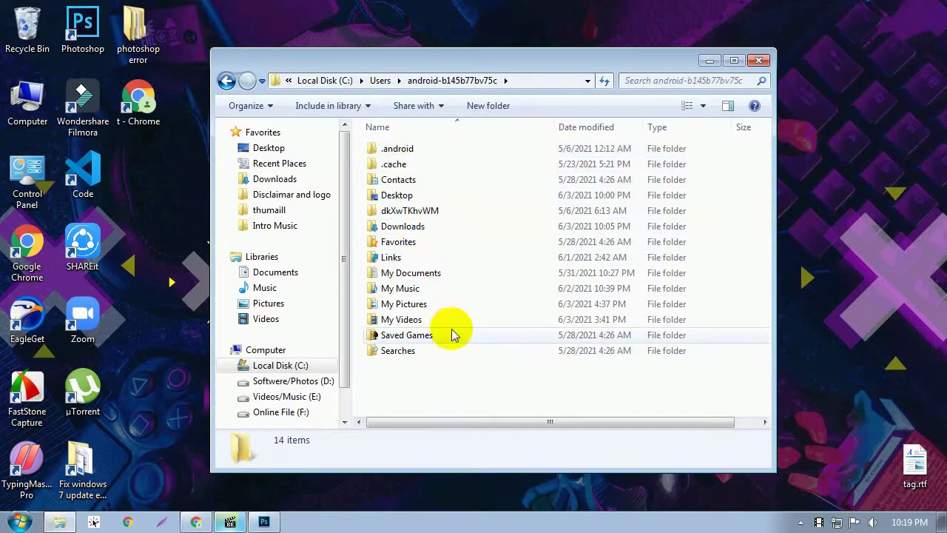
- Enable 'Show hidden files, folders, and drives' in Folder Options so AppData appears
left_click(267, 108)
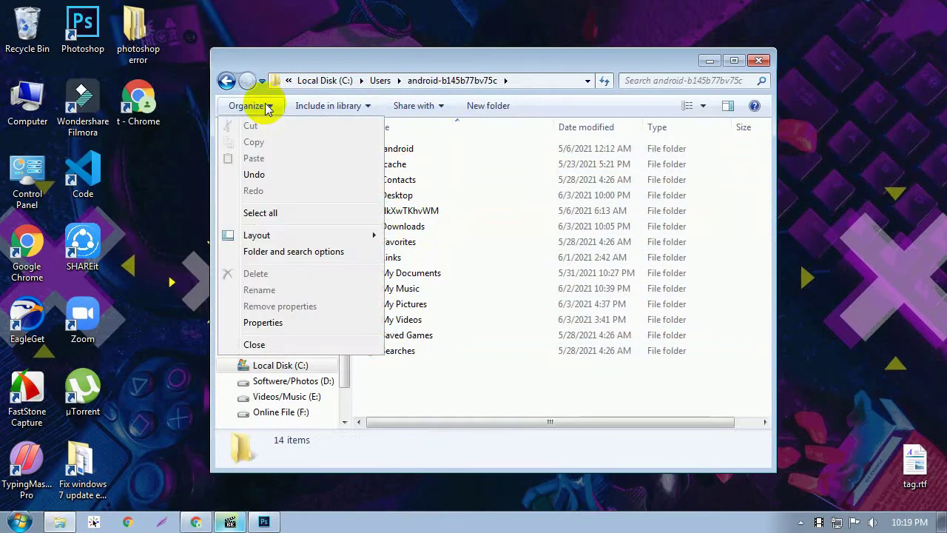
mouse_move(257, 236)
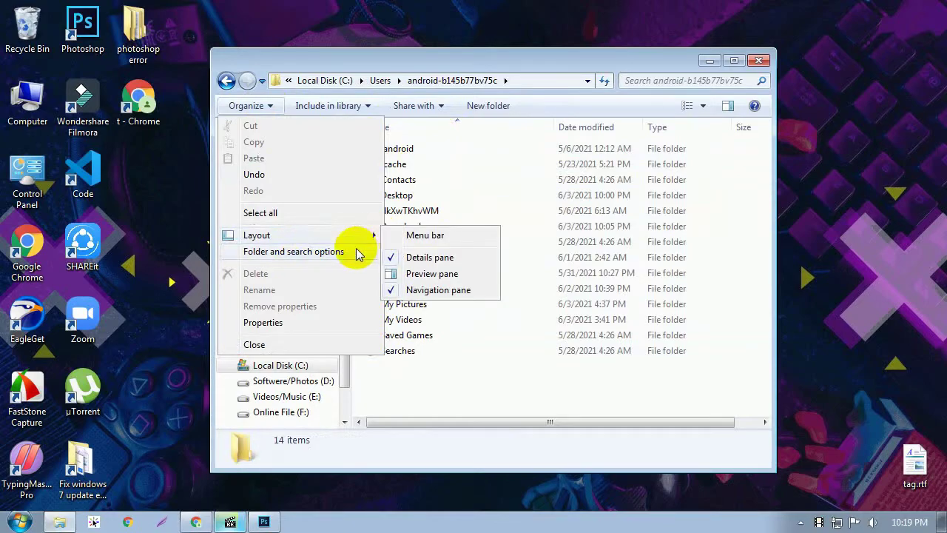
left_click(355, 253)
left_click(289, 142)
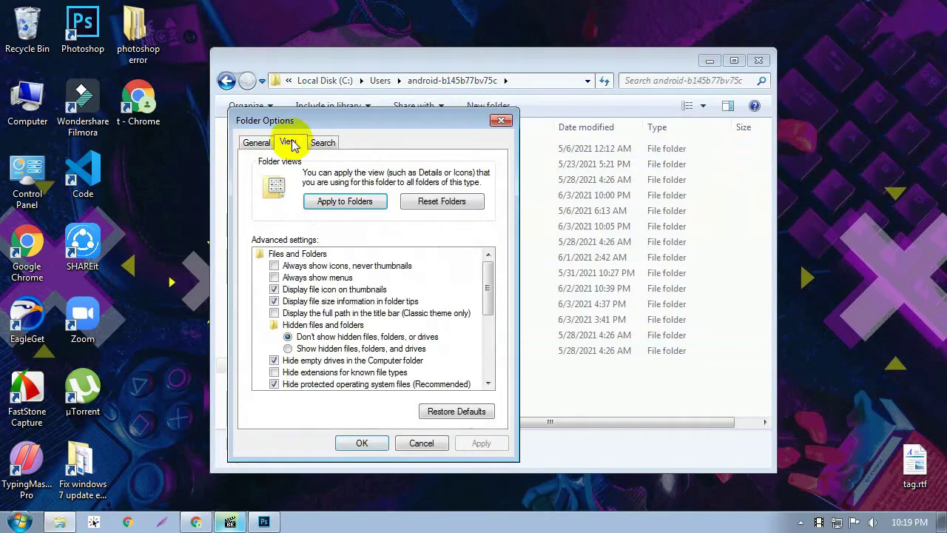
left_click(288, 349)
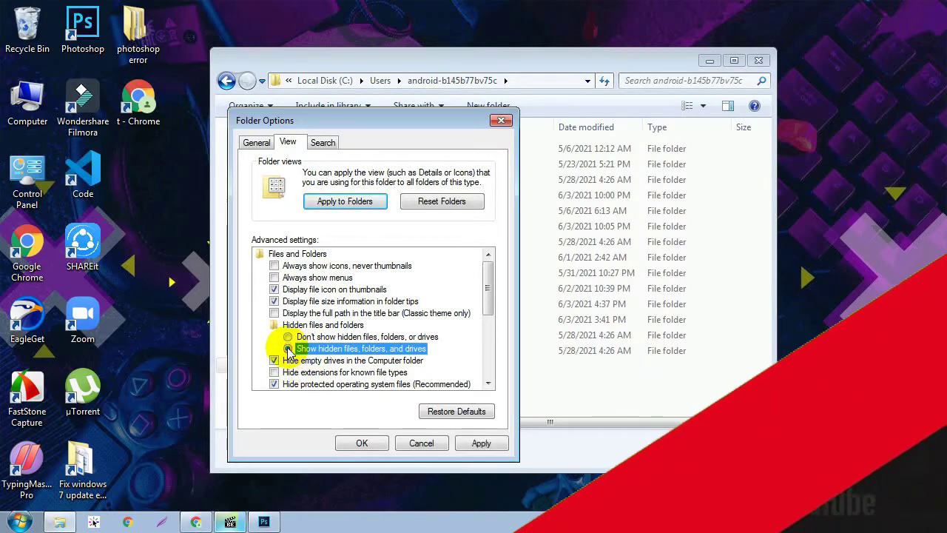
left_click(480, 442)
mouse_move(422, 127)
left_mouse_down()
mouse_move(205, 106)
mouse_move(222, 107)
left_mouse_up()
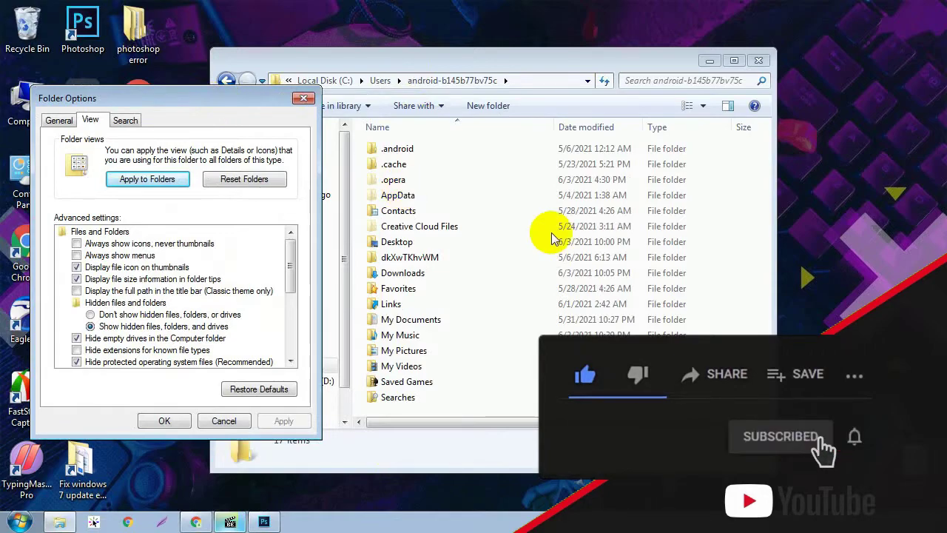
left_click(167, 421)
left_click(425, 196)
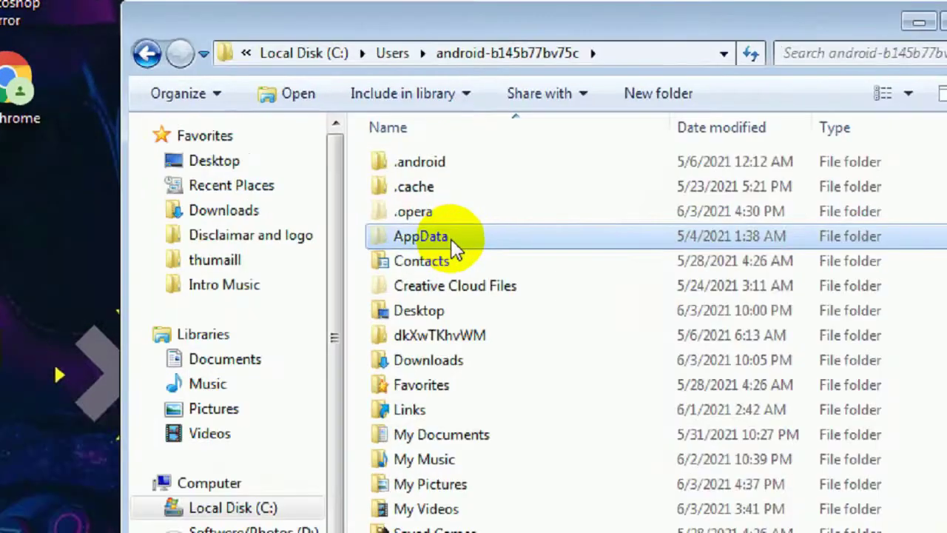
- Navigate to AppData\Roaming\Adobe\Adobe Photoshop CC 2015
double_click(419, 202)
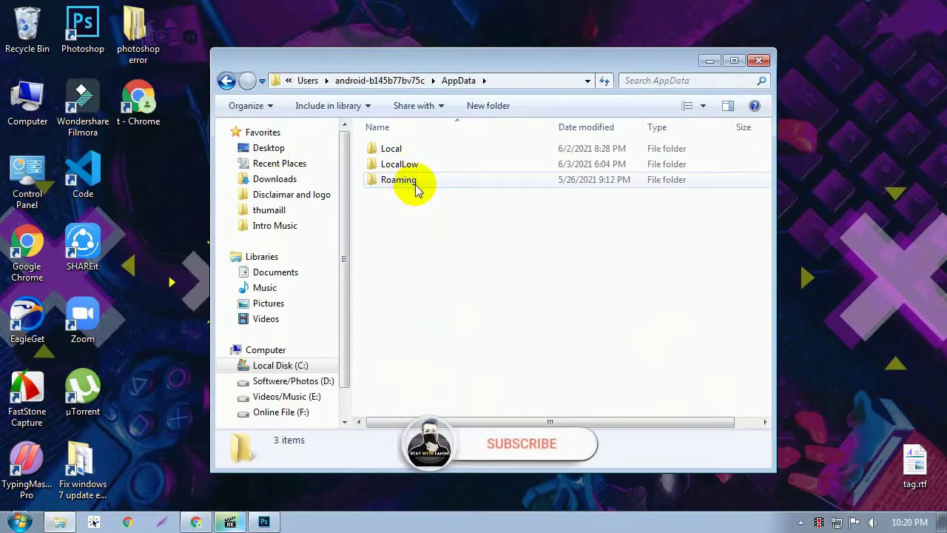
double_click(411, 181)
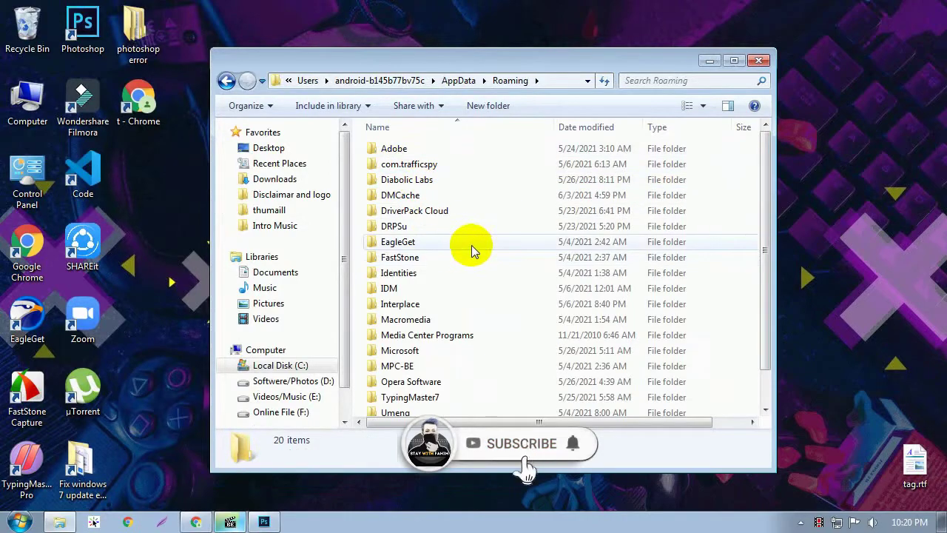
left_click(409, 149)
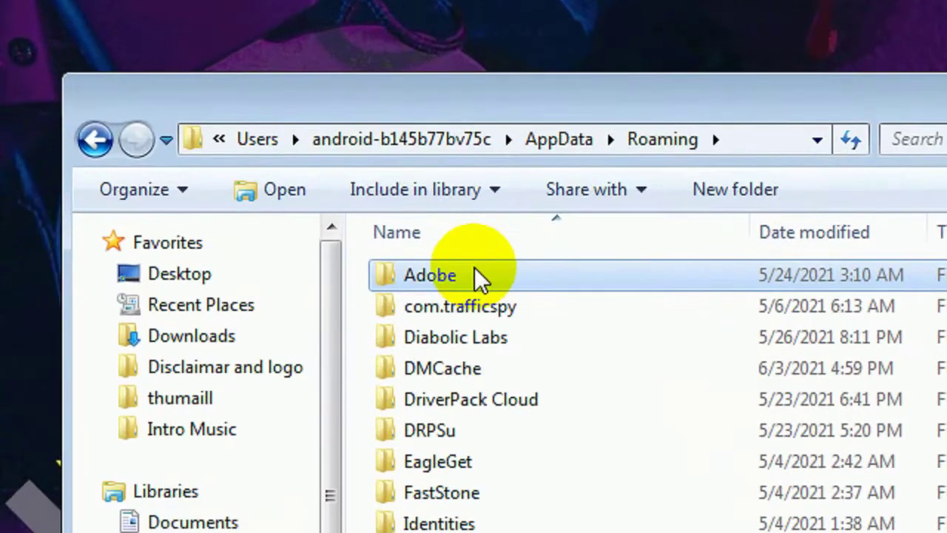
double_click(417, 150)
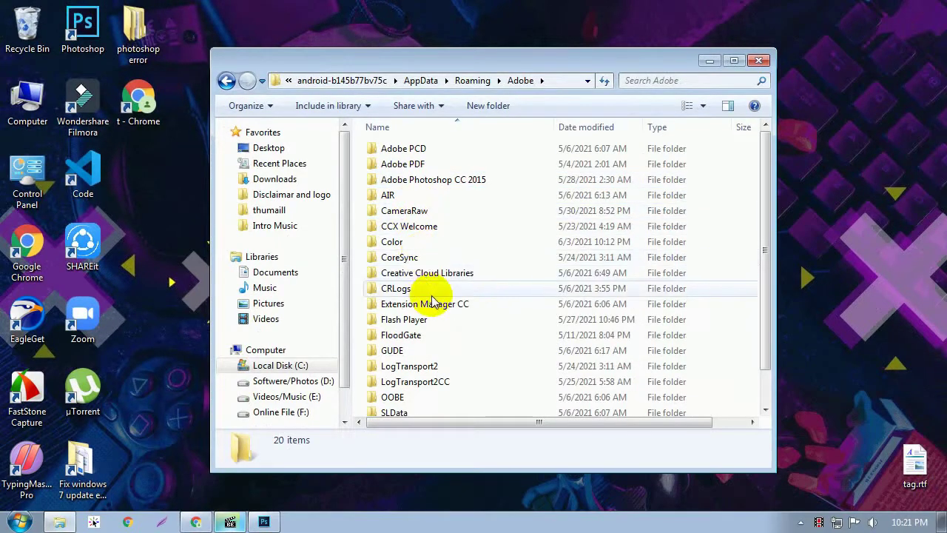
left_click(451, 189)
double_click(451, 182)
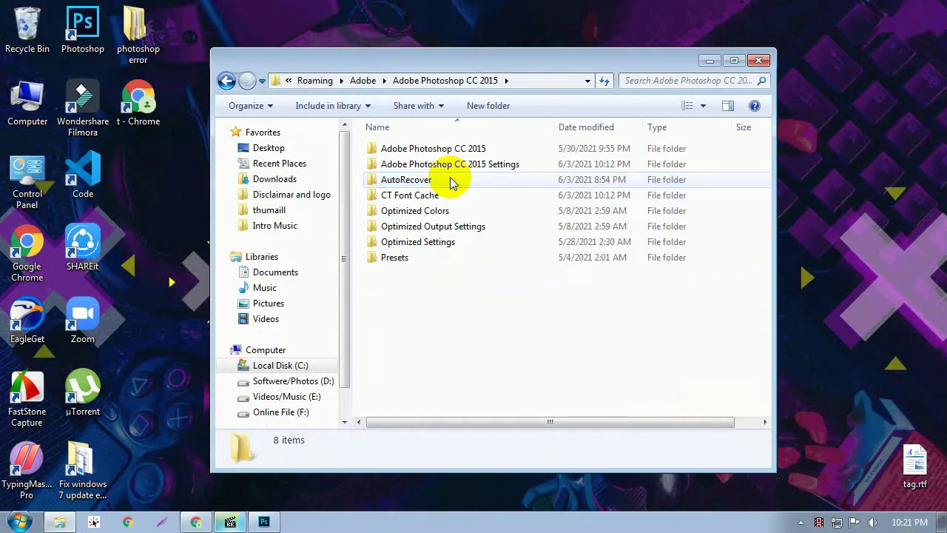
- Delete the CT Font Cache folder to the Recycle Bin and close Explorer
left_click(416, 196)
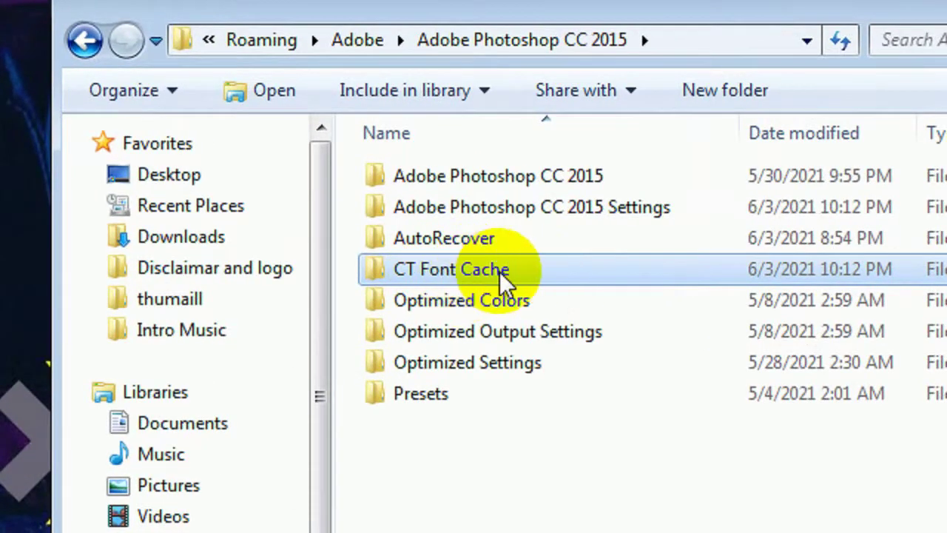
left_click(470, 255)
right_click(475, 267)
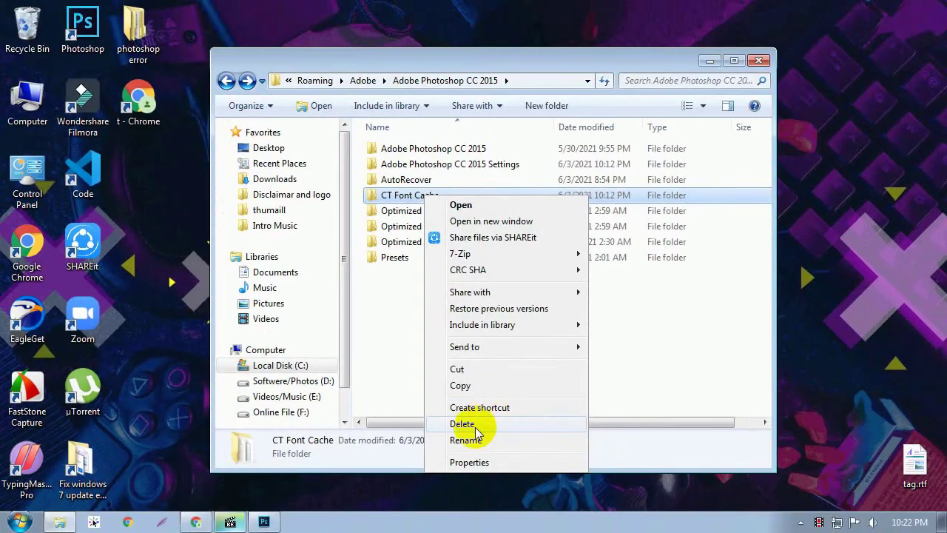
left_click(464, 424)
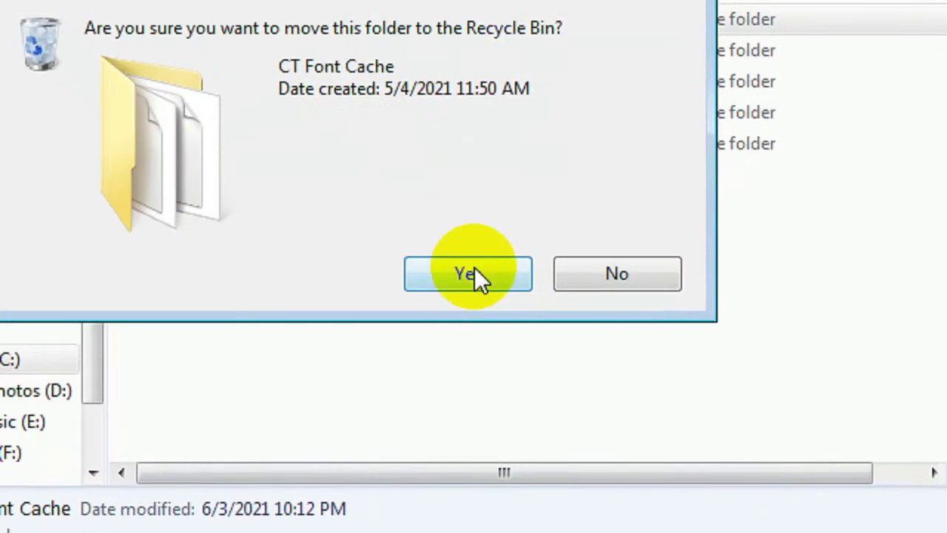
left_click(481, 293)
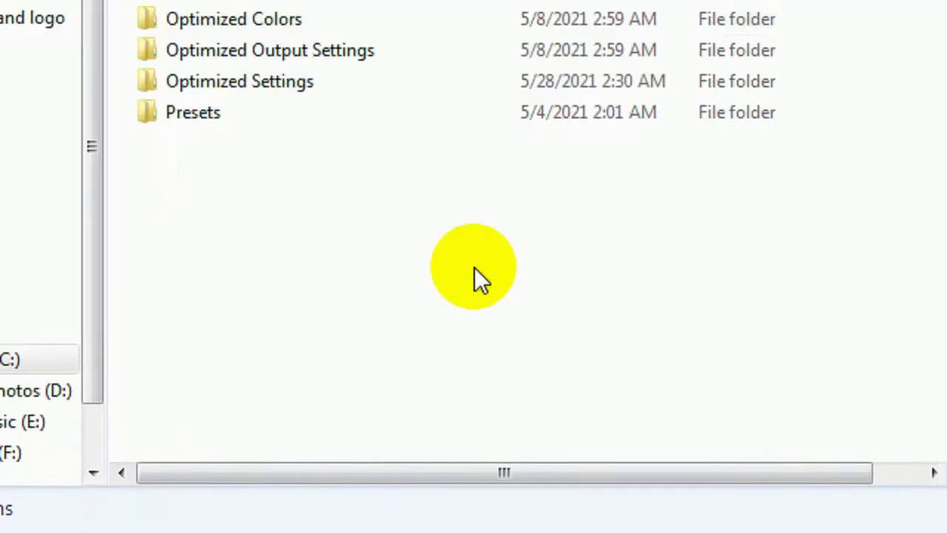
left_click(757, 58)
- Run the 'tree' command from the Run dialog in place of prefetch
key("super+r")
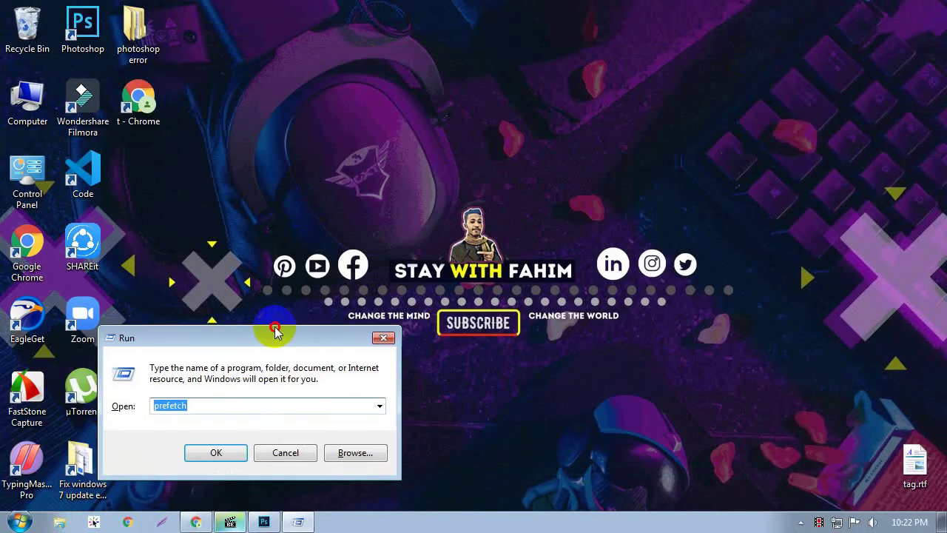
left_click_drag(275, 331, 485, 199)
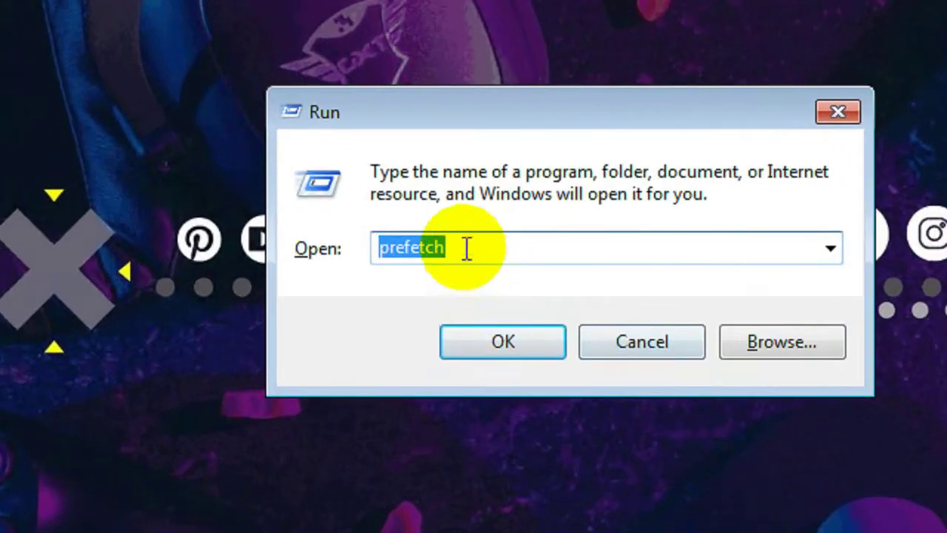
type("t")
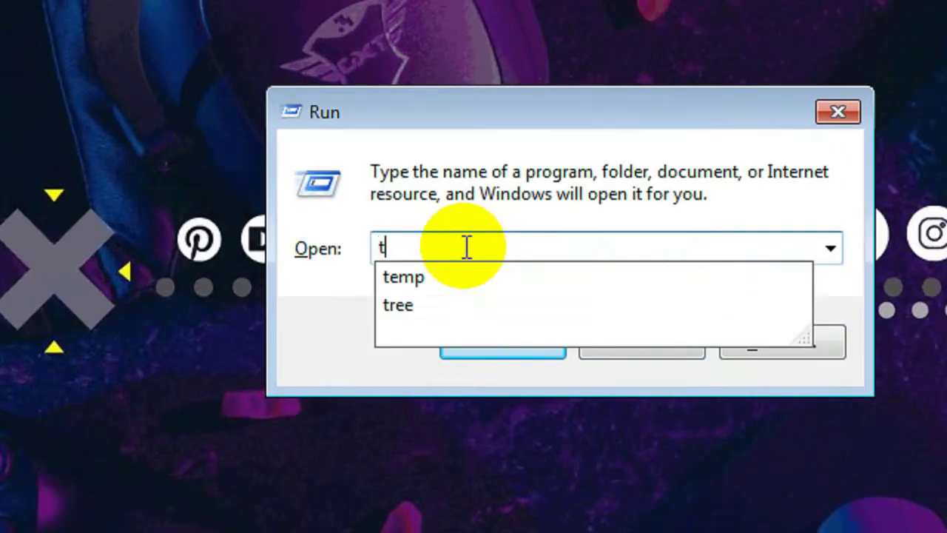
type("ree")
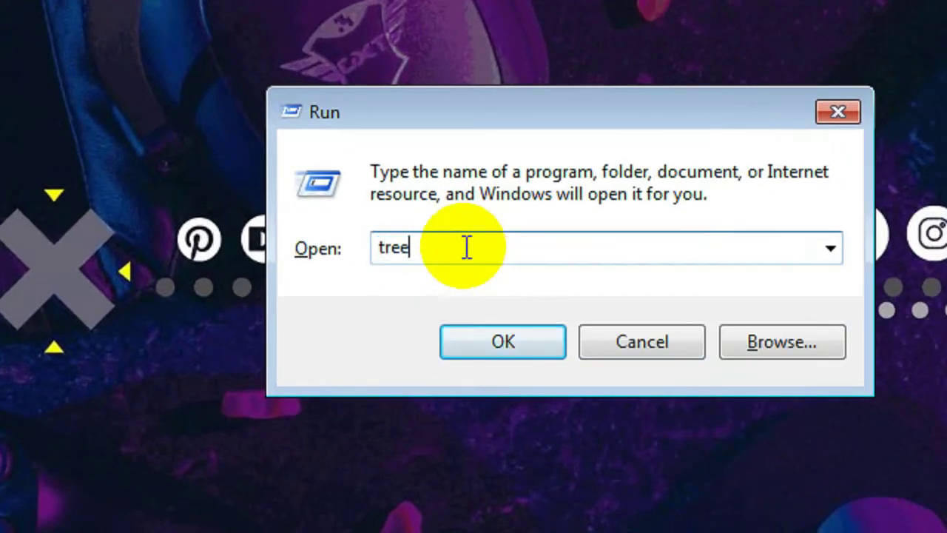
left_click(504, 341)
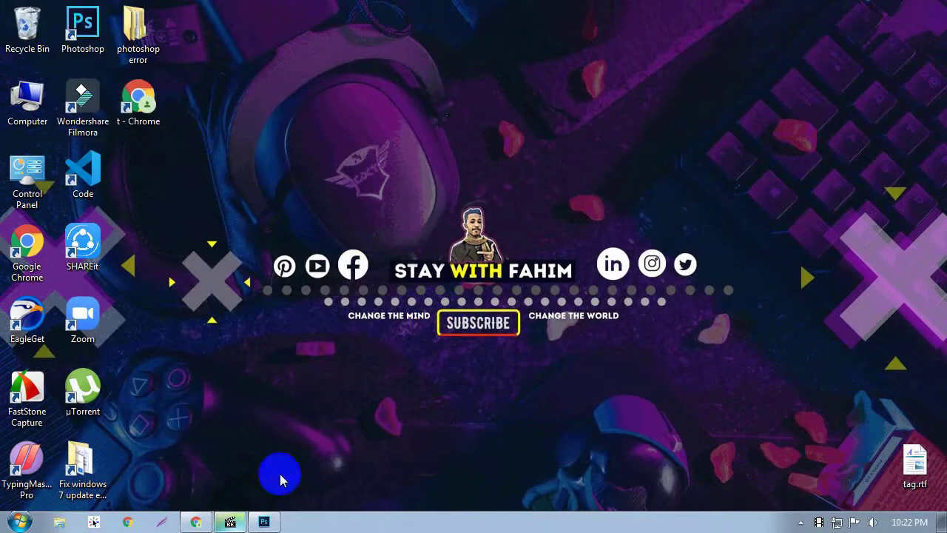
- Replace the 'Ma' text on the photo with 'Mad Girl' and close the preview
left_click(269, 525)
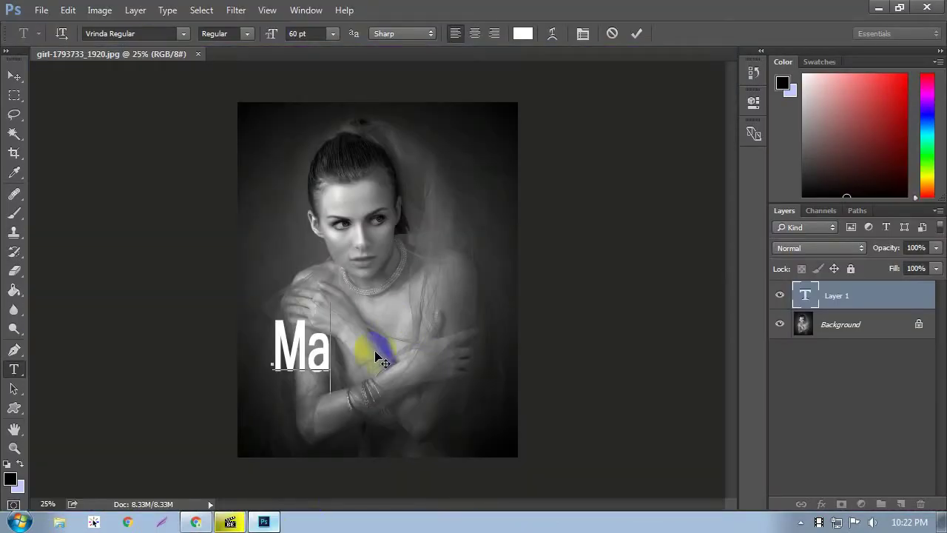
key("ctrl+a")
left_click(522, 279)
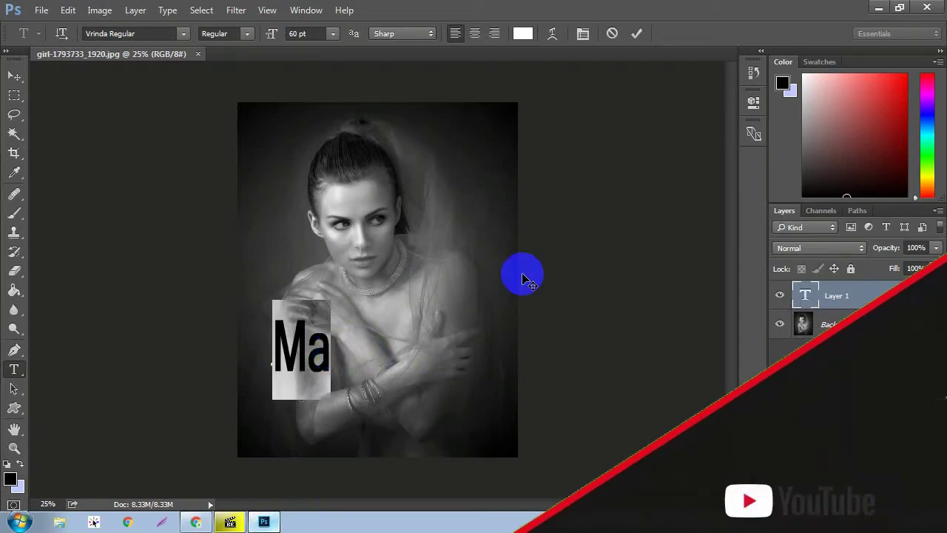
type("M")
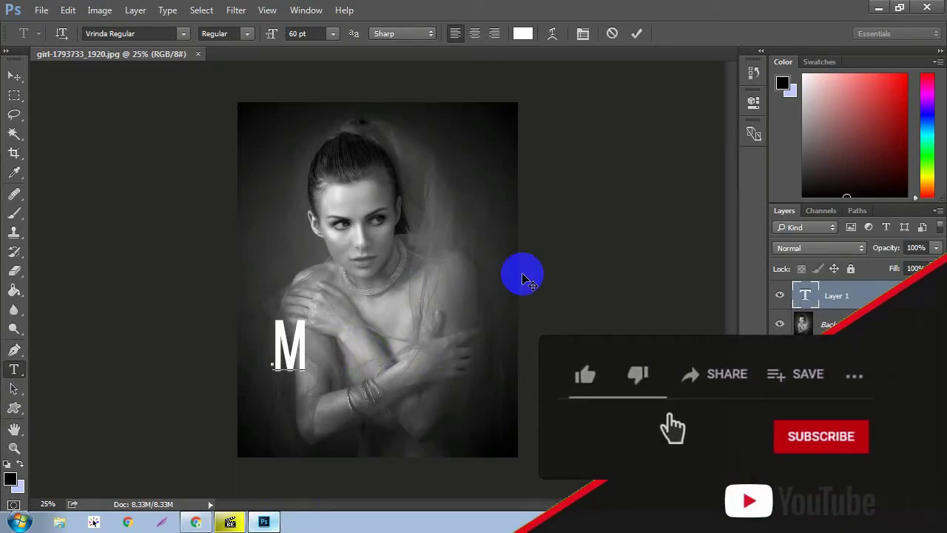
type("ad")
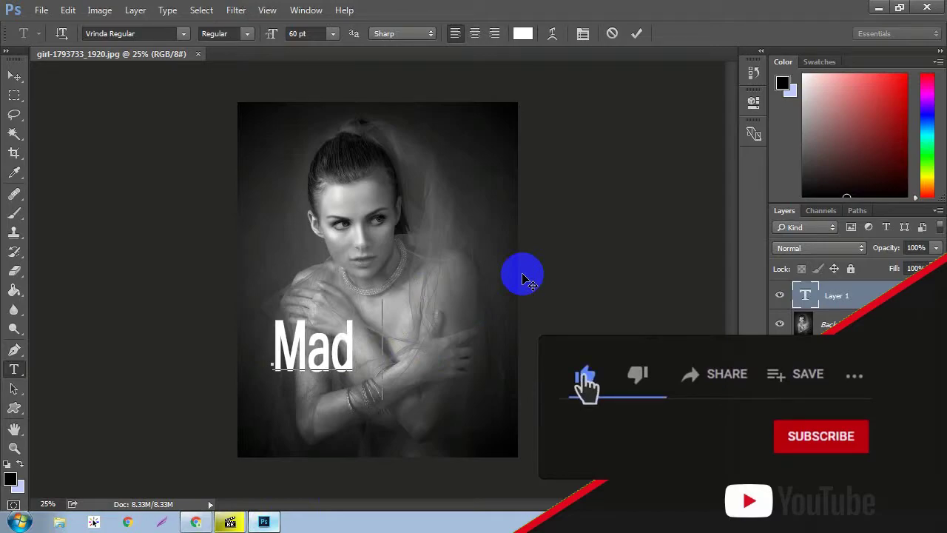
type(" Gir")
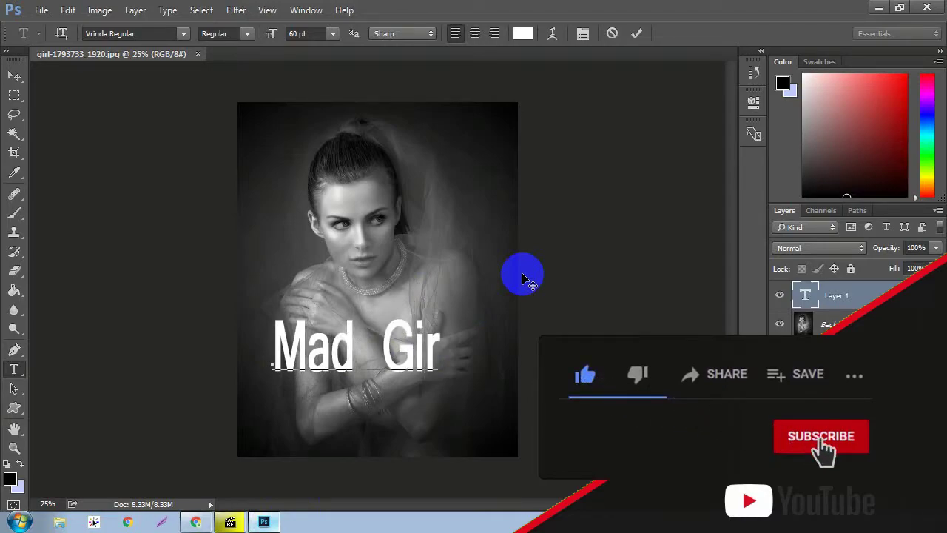
type("l")
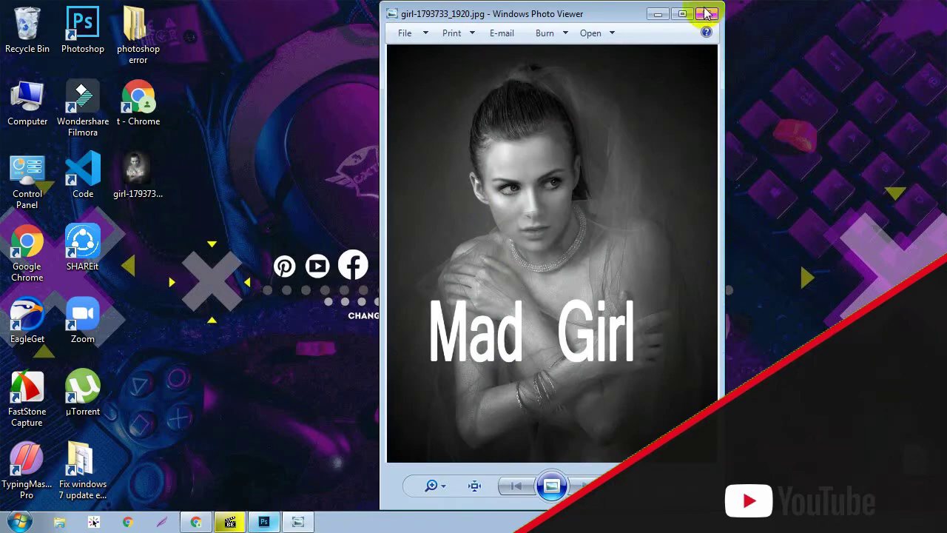
left_click(707, 13)
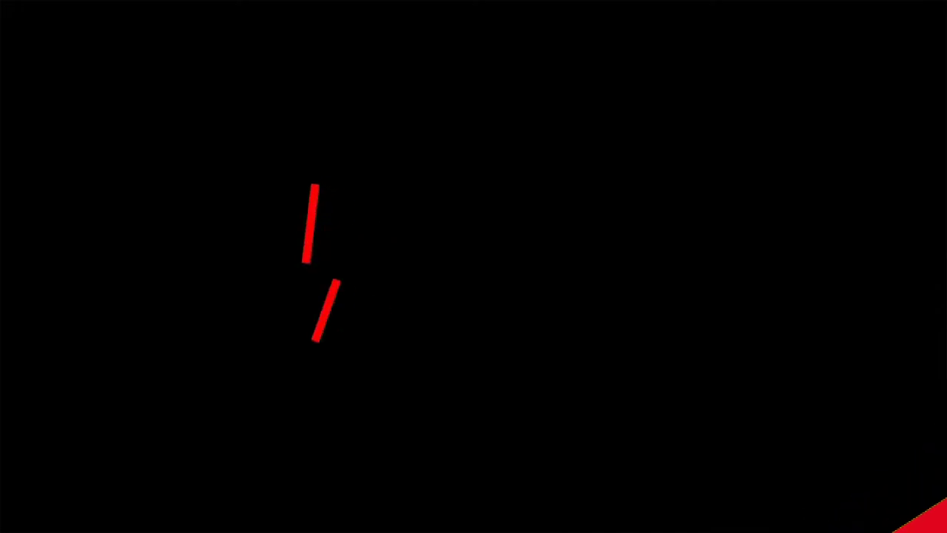